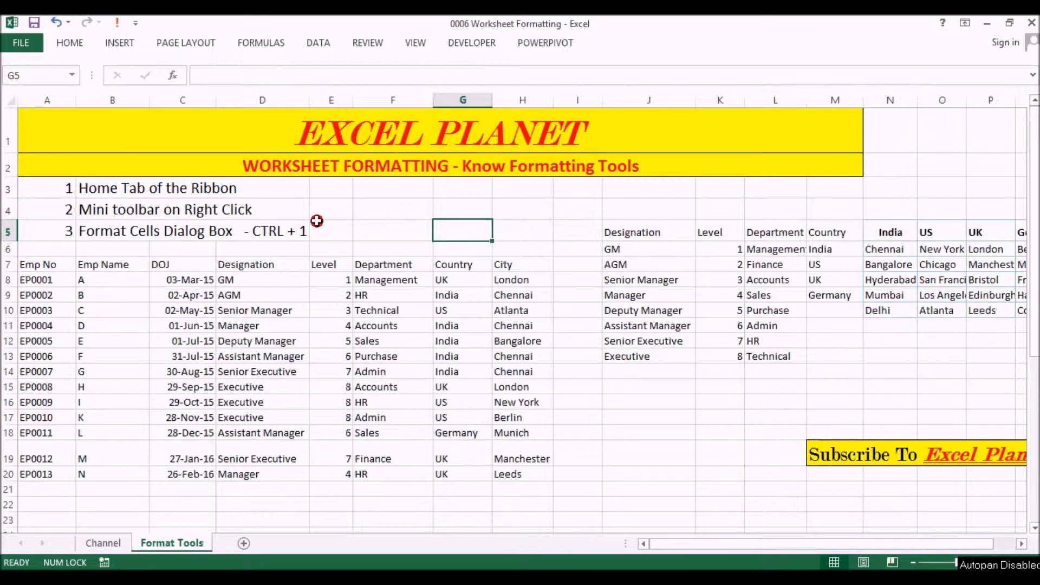
- Look over the table style gallery for the worksheet subtitle, then dismiss it without applying a style
left_click(619, 169)
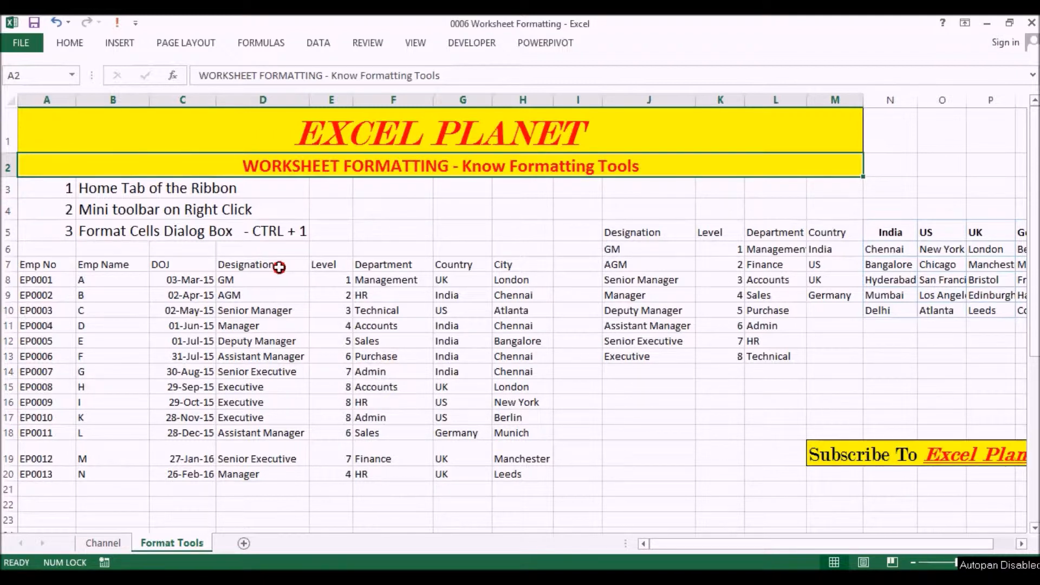
left_click(71, 43)
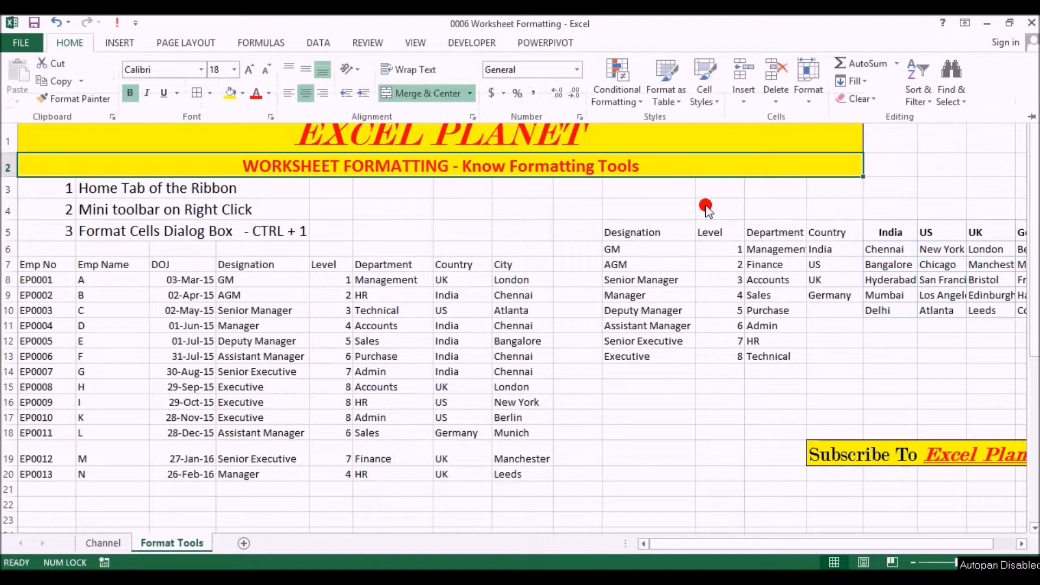
left_click(683, 101)
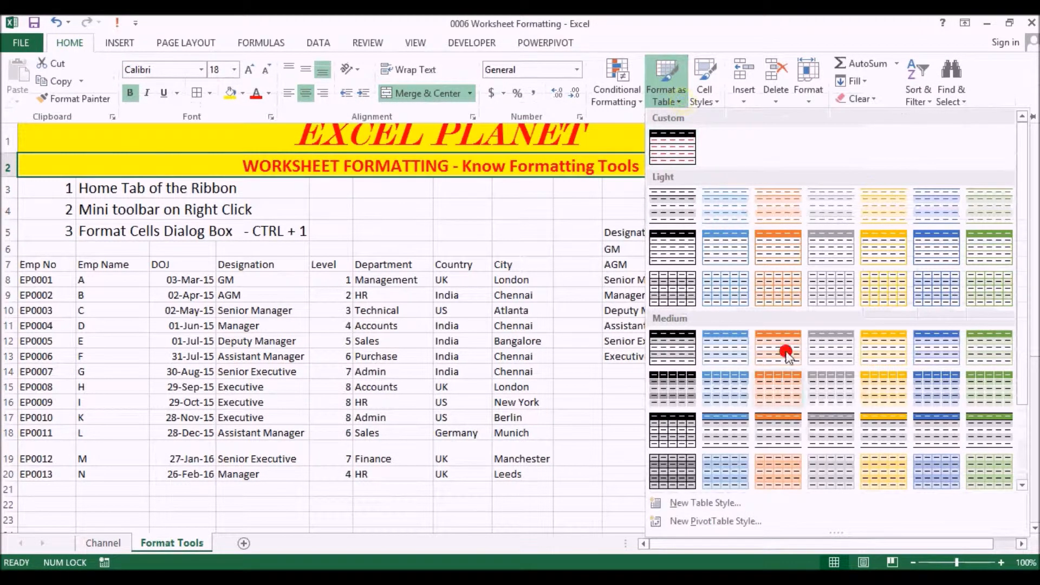
left_click(484, 316)
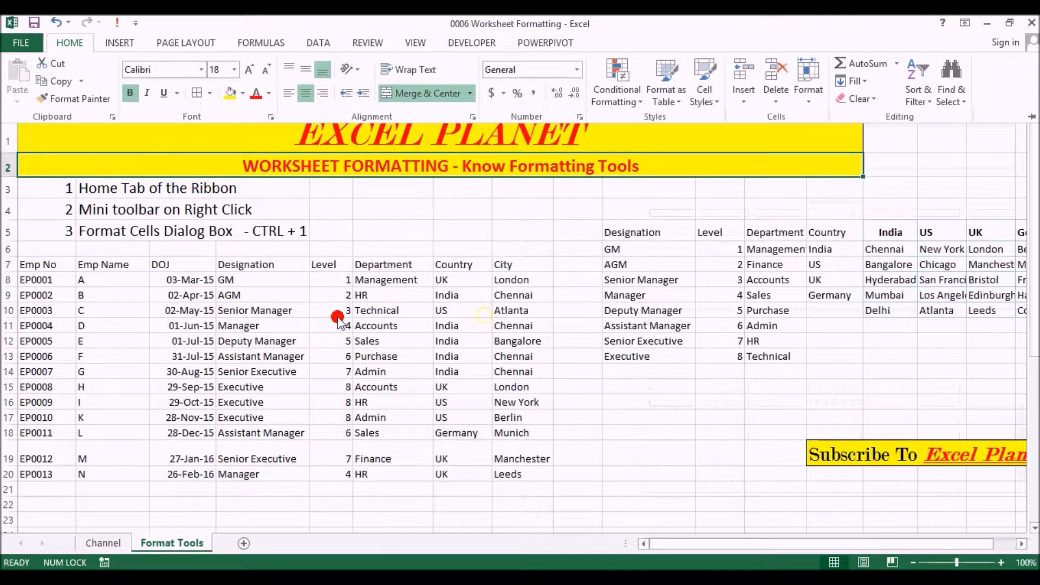
left_click(337, 316)
left_click(407, 269)
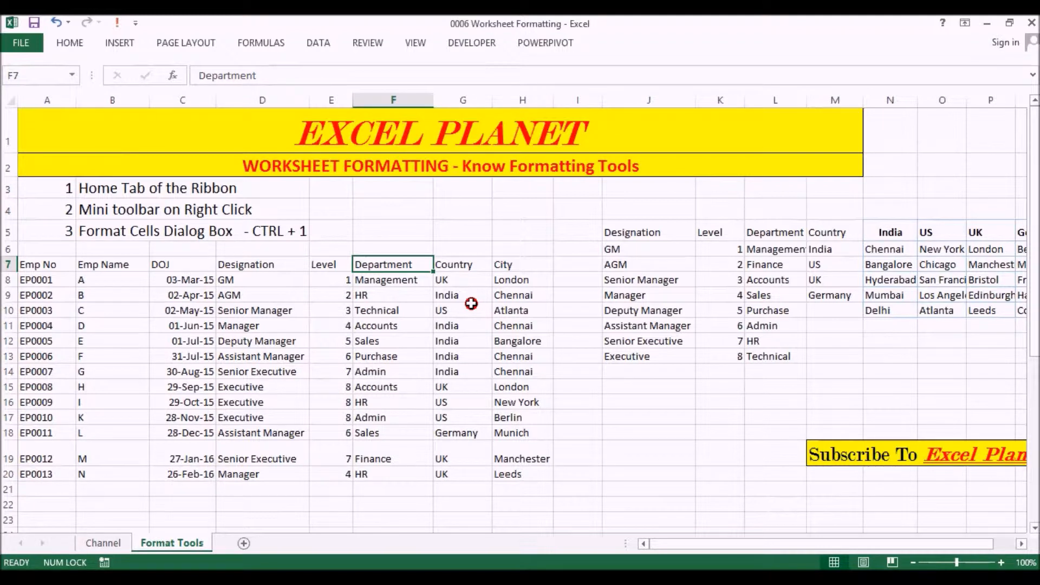
- Examine the headings and records of the unformatted employee list that starts in row 7
left_click(203, 291)
left_click_drag(267, 281, 437, 431)
left_click(244, 337)
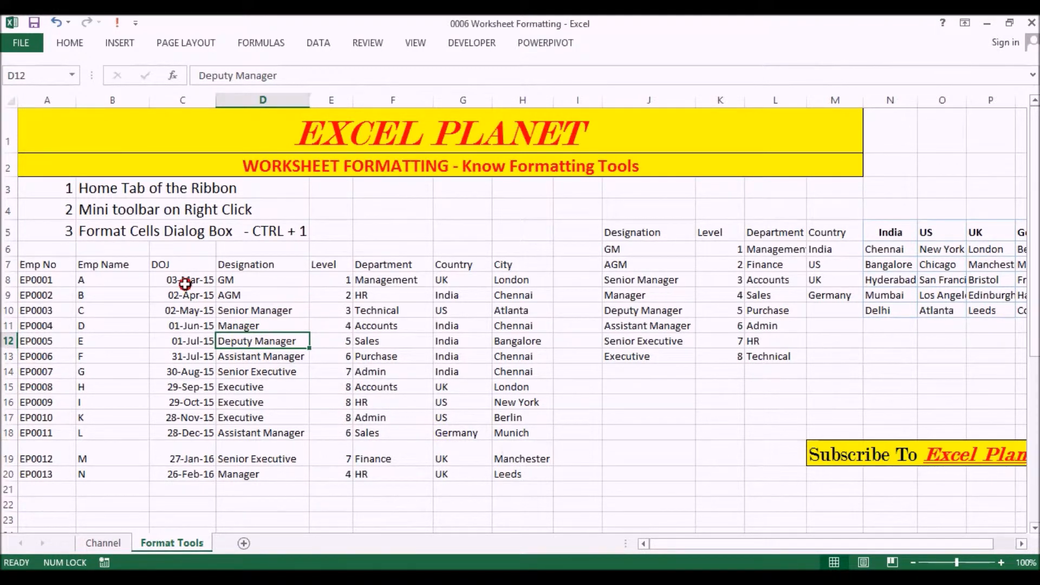
left_click(104, 265)
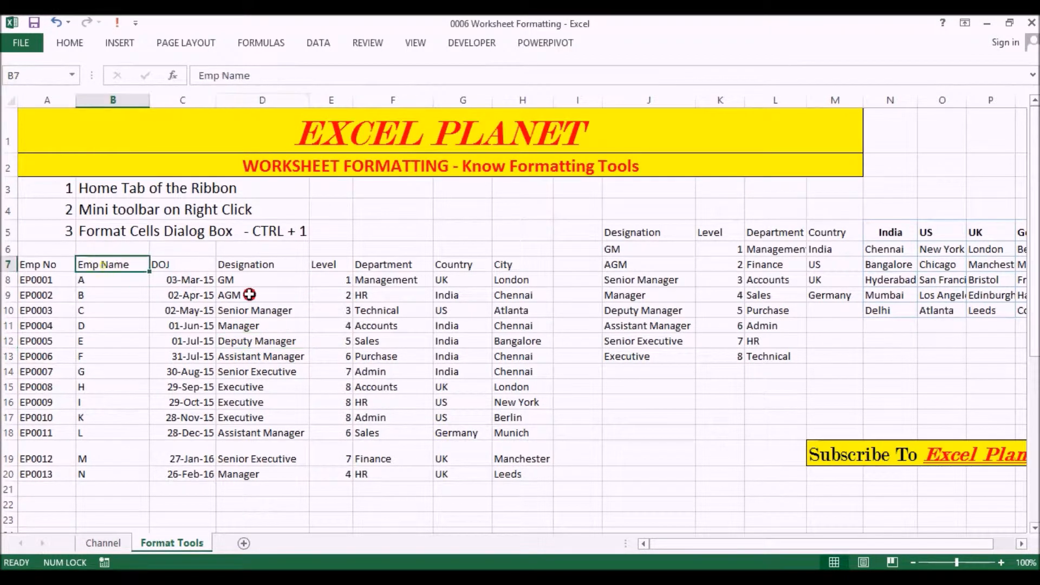
left_click(49, 255)
left_click(182, 264)
left_click(276, 264)
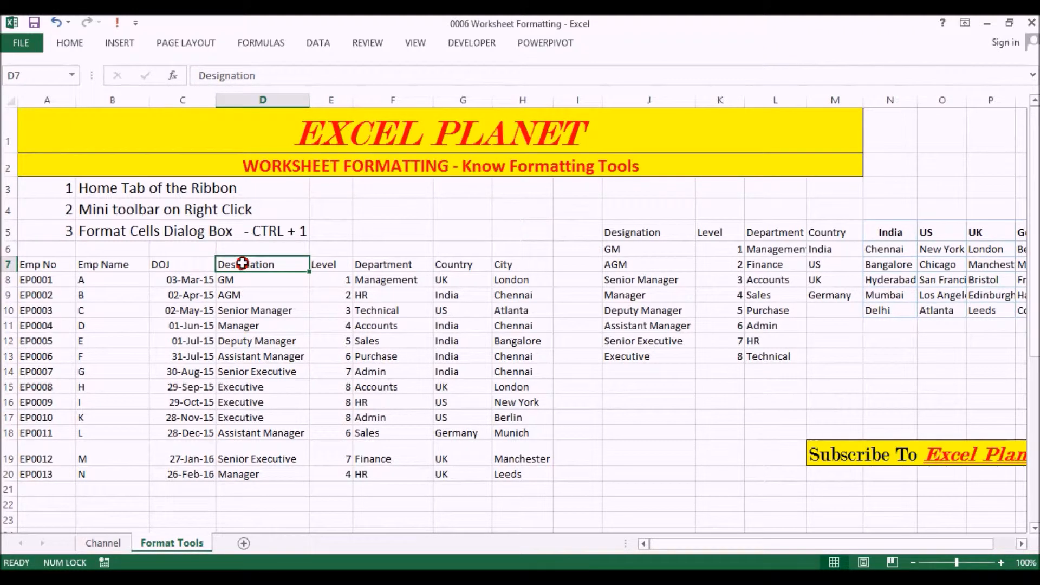
- Examine the title, headings and bordered records of the formatted Employee Master table starting in row 29
scroll(243, 263, "down", 8)
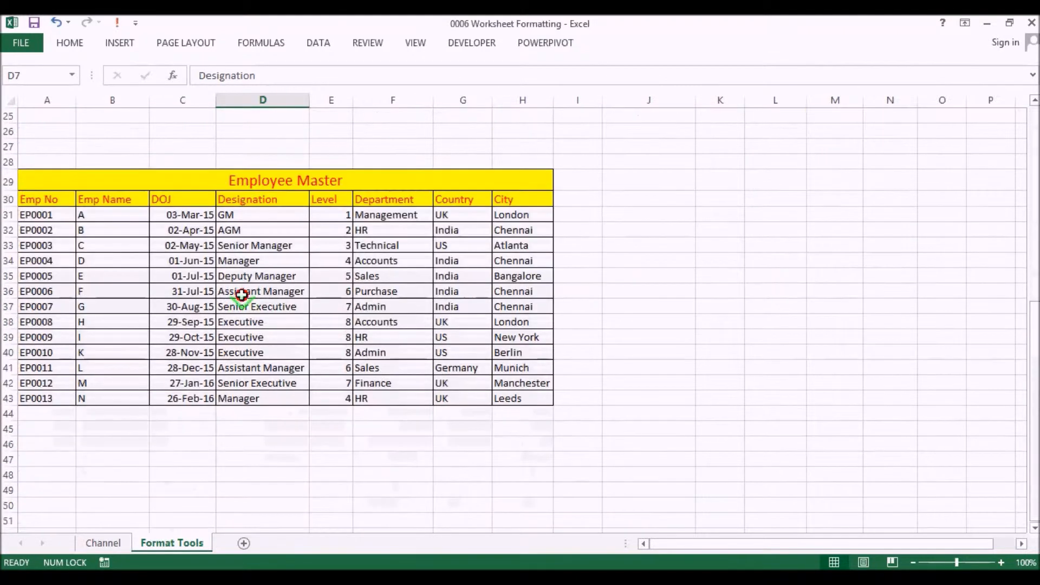
left_click(228, 263)
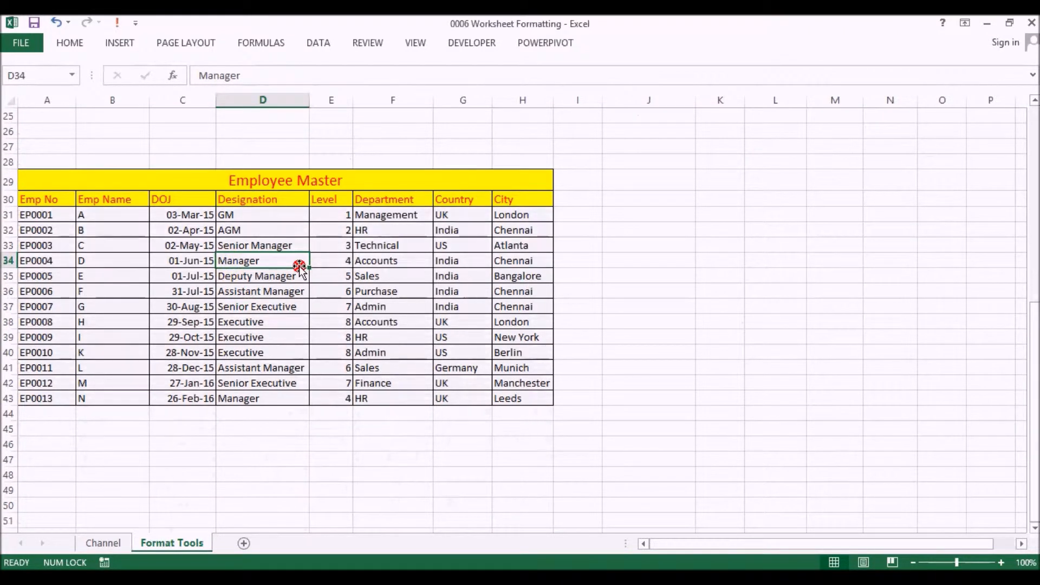
left_click(184, 182)
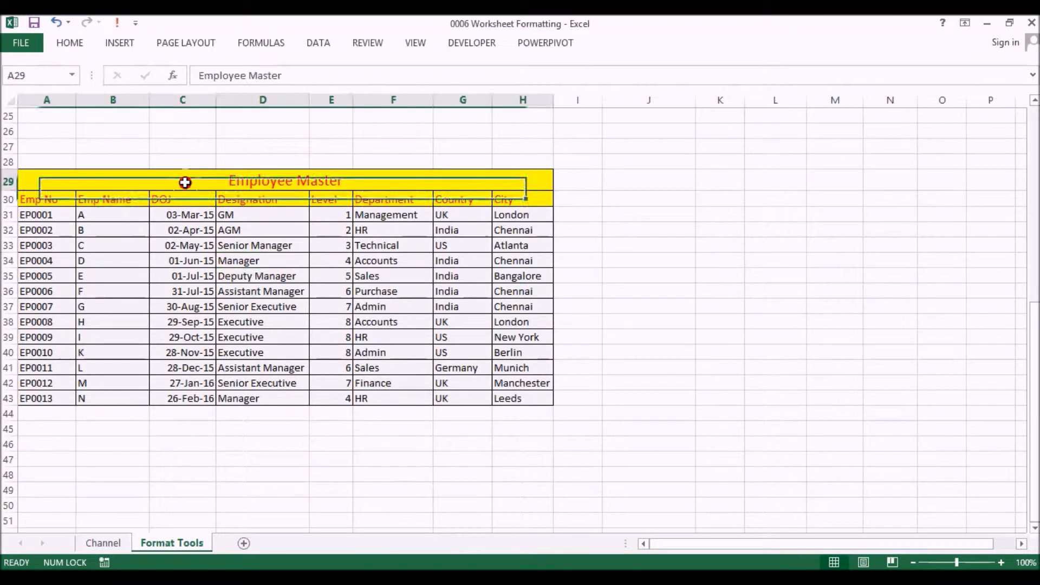
left_click(51, 201)
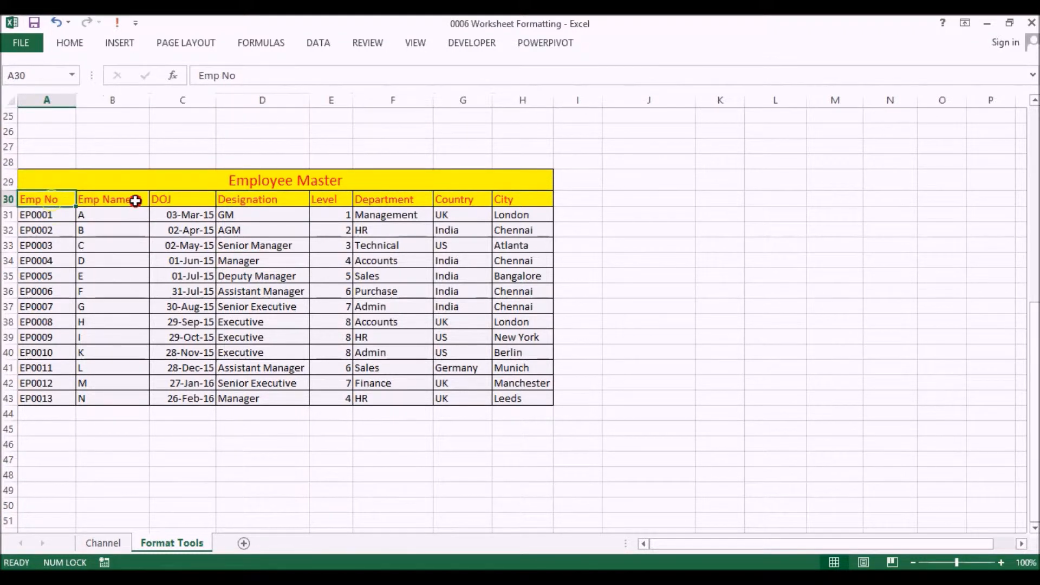
left_click(140, 201)
left_click(163, 202)
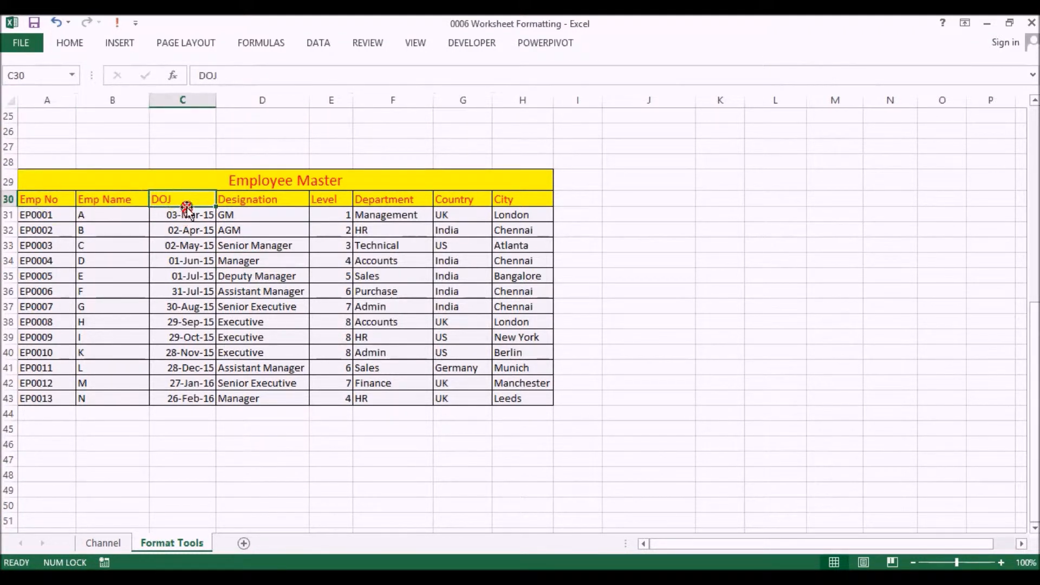
left_click_drag(40, 219, 500, 390)
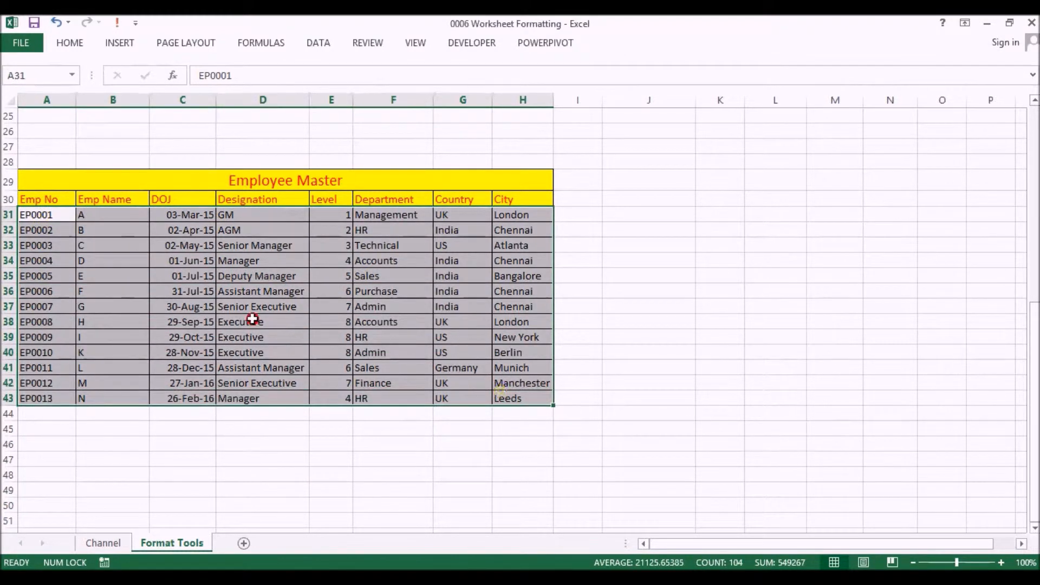
left_click(206, 279)
- Compare the unformatted employee list with the formatted Employee Master table below it
scroll(216, 288, "up", 6)
scroll(215, 288, "up", 2)
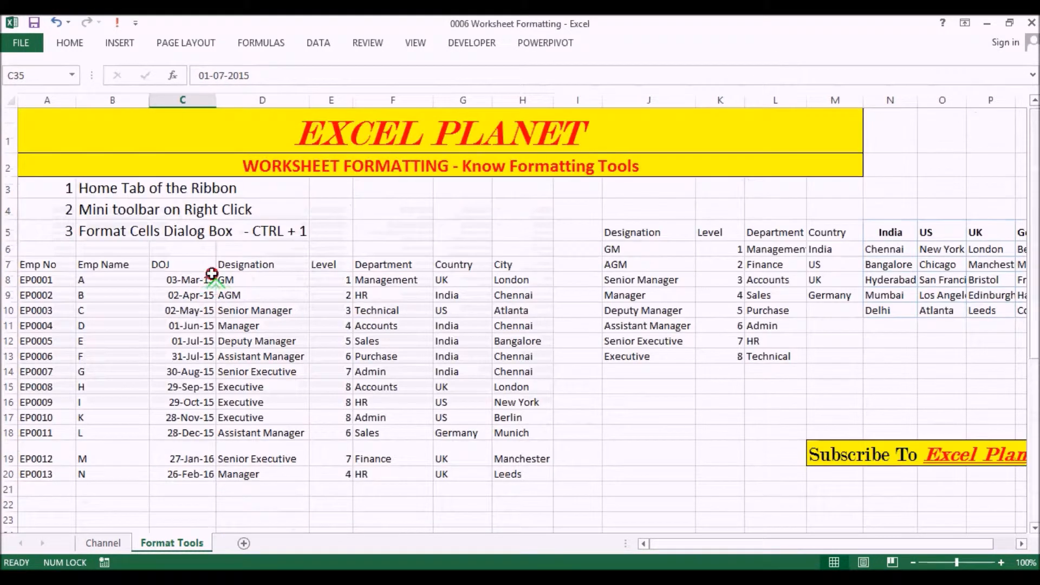
scroll(274, 311, "down", 8)
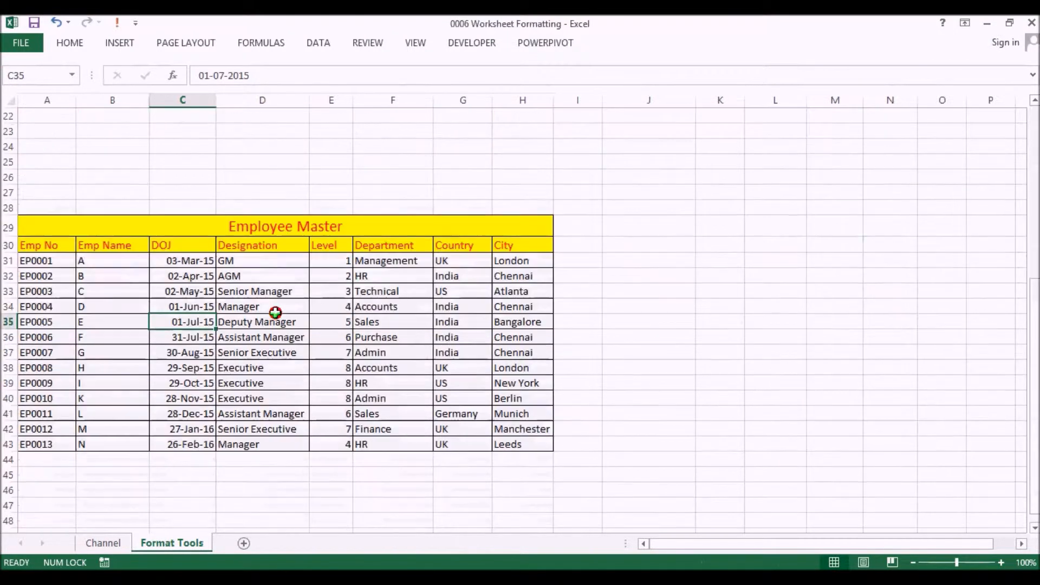
scroll(217, 300, "up", 7)
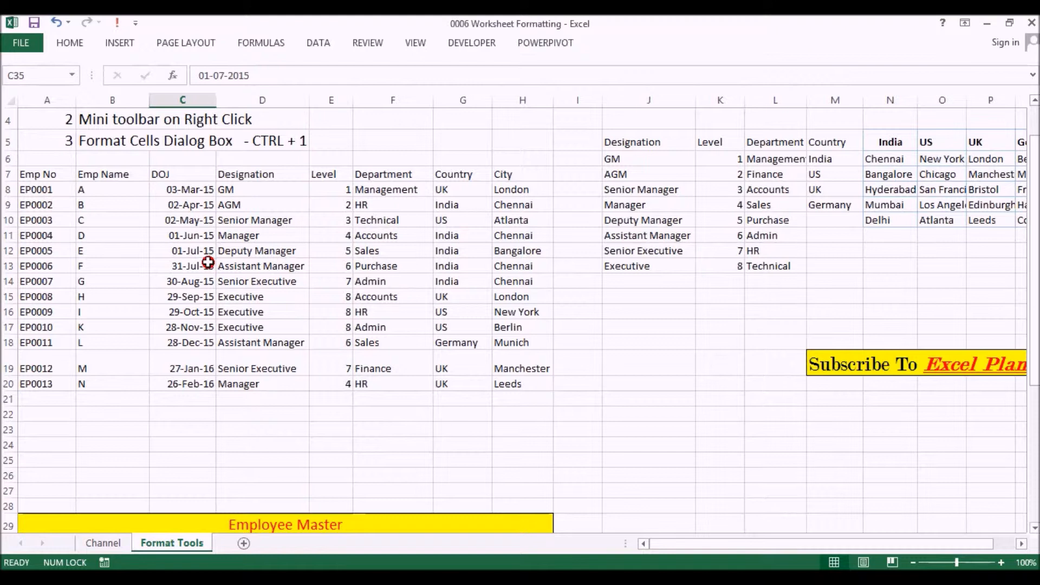
scroll(208, 262, "up", 1)
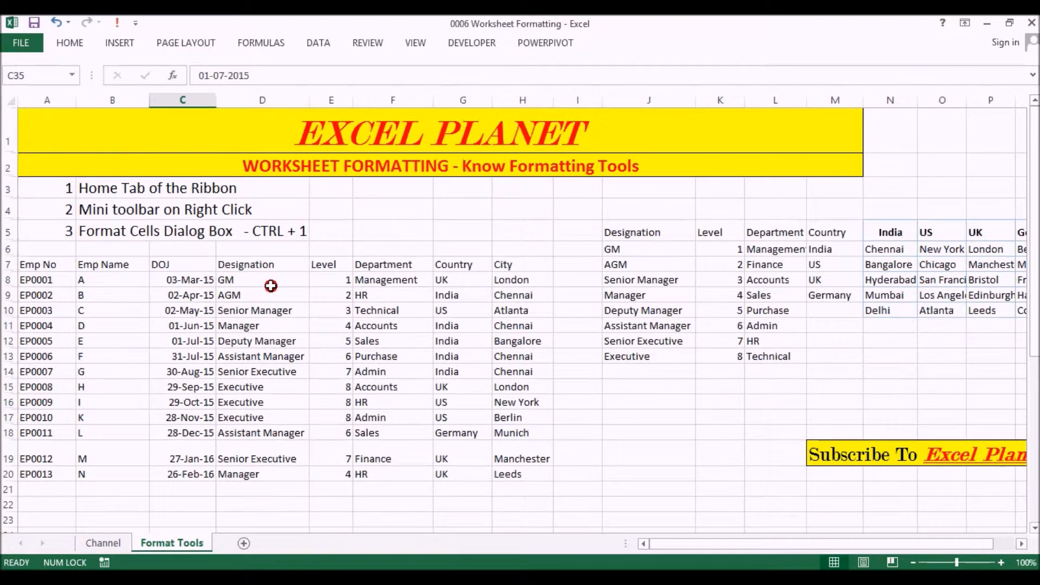
left_click(271, 281)
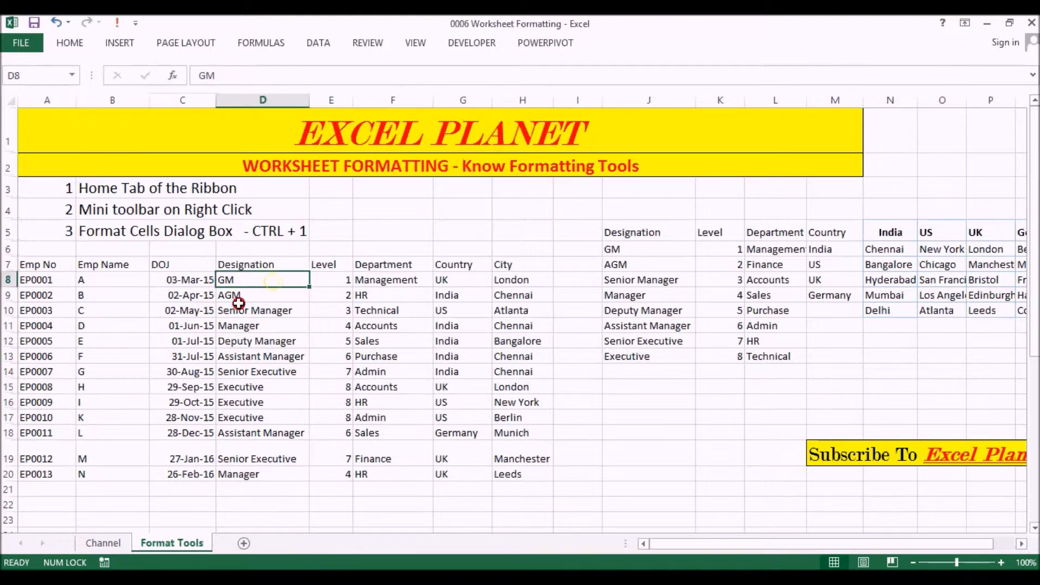
- Review the font, alignment, number and style commands available for the first listed formatting tool in cell B3
left_click(103, 190)
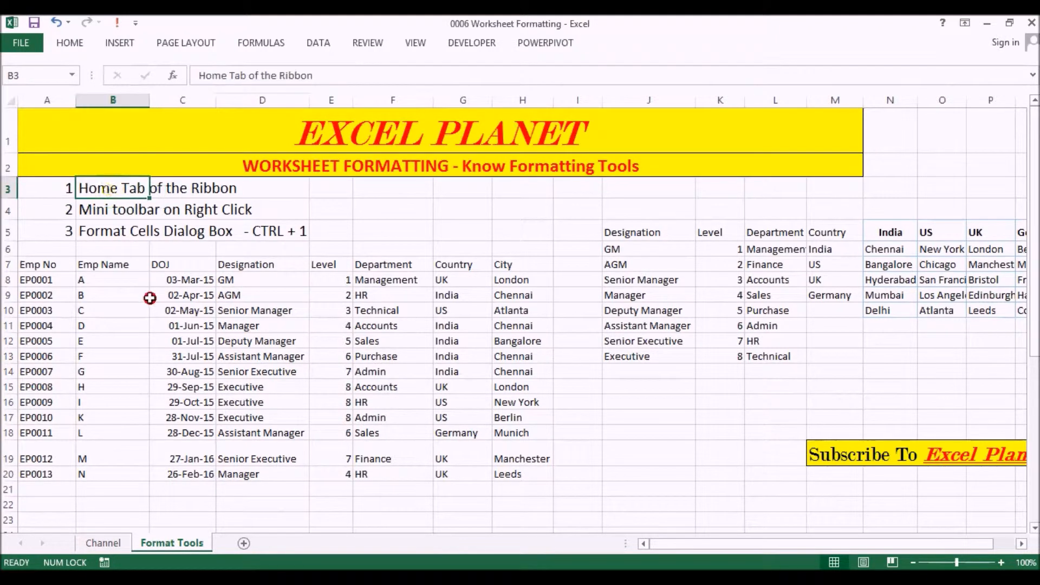
left_click(76, 43)
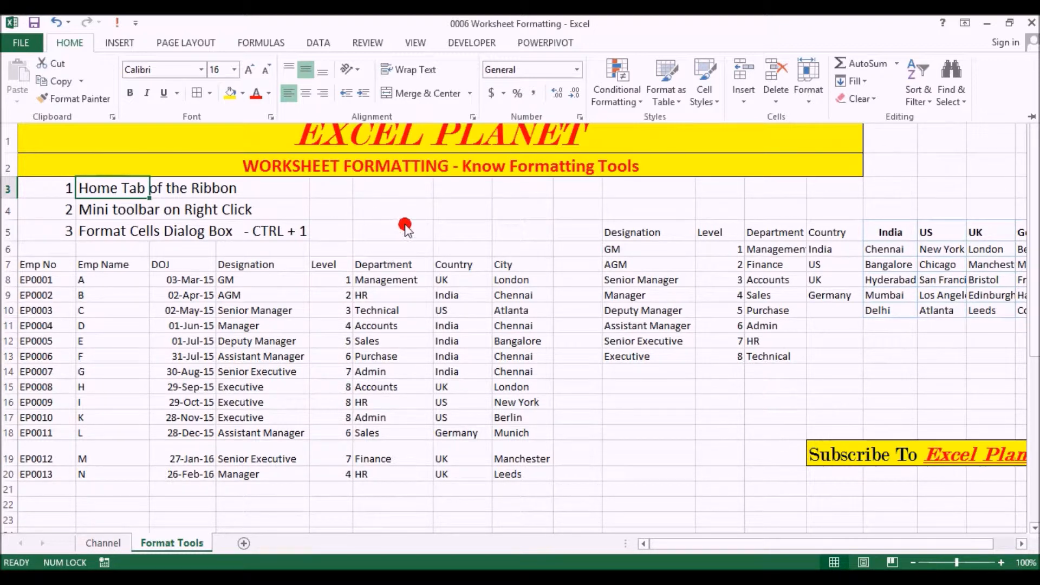
left_click(399, 234)
- Show the mini toolbar for empty cell F5 and compare it with the full set of formatting commands
left_click(400, 234)
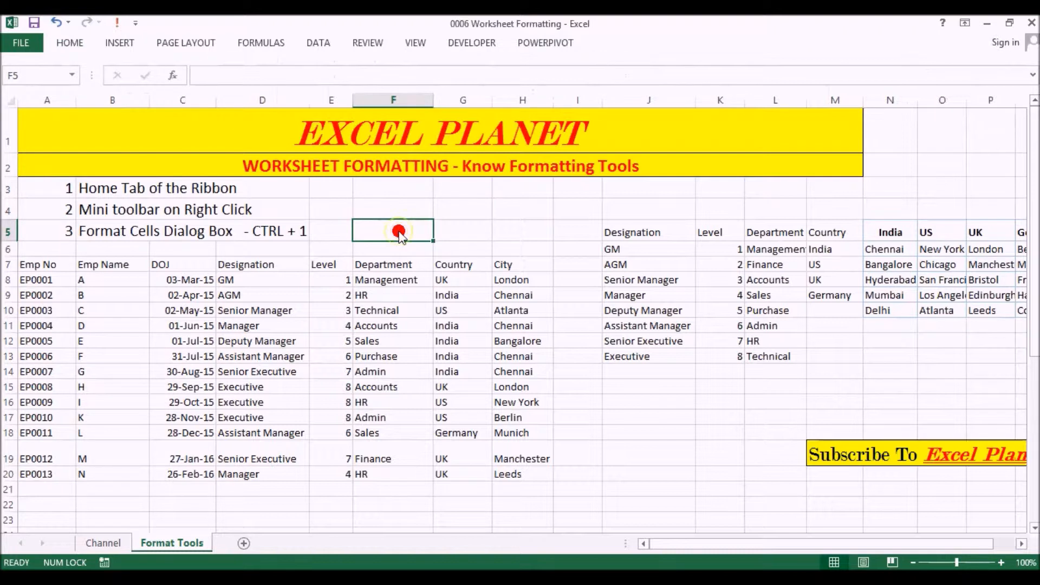
right_click(399, 235)
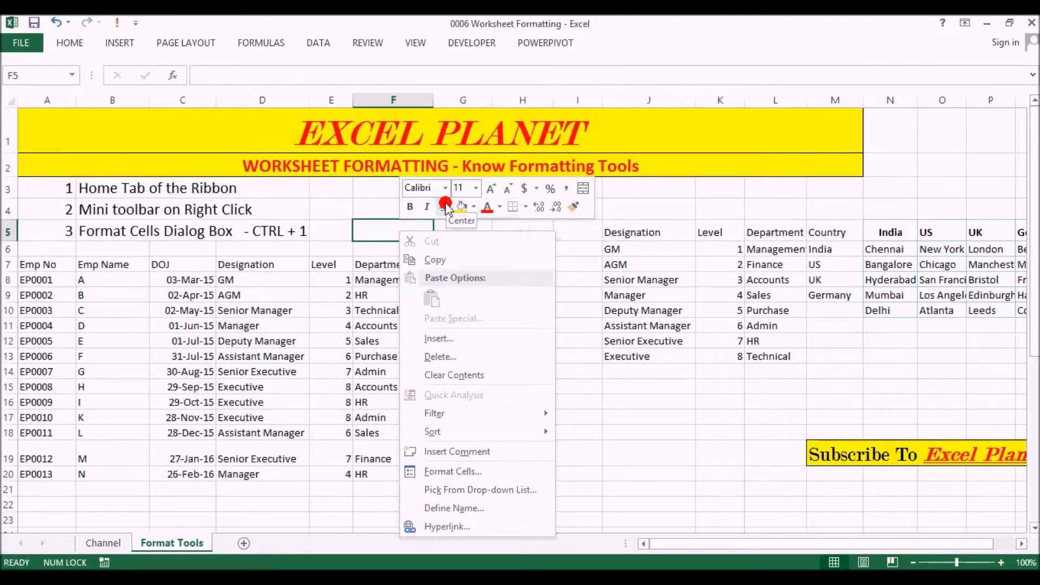
left_click(73, 43)
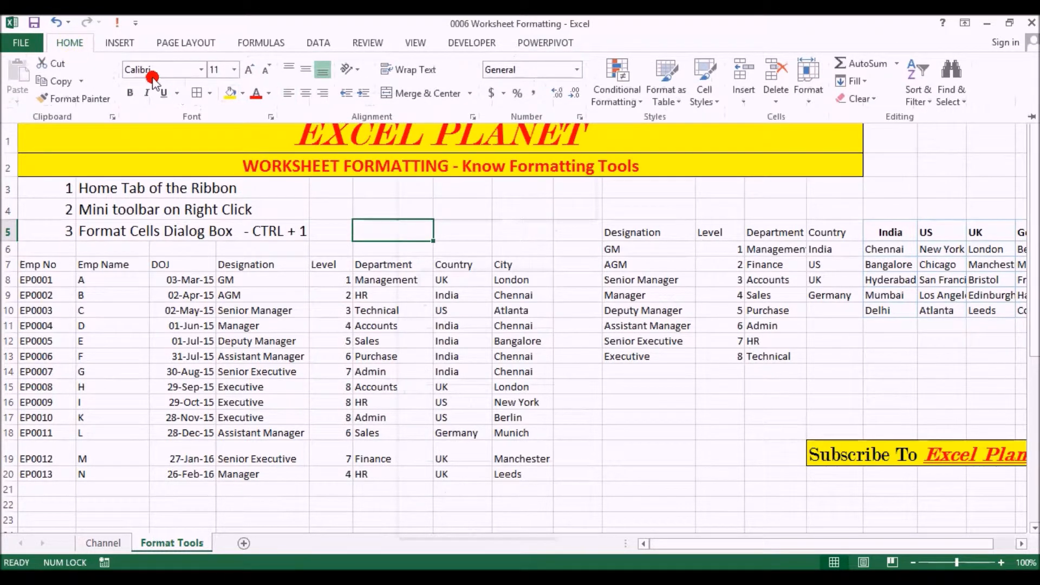
left_click(310, 225)
right_click(380, 226)
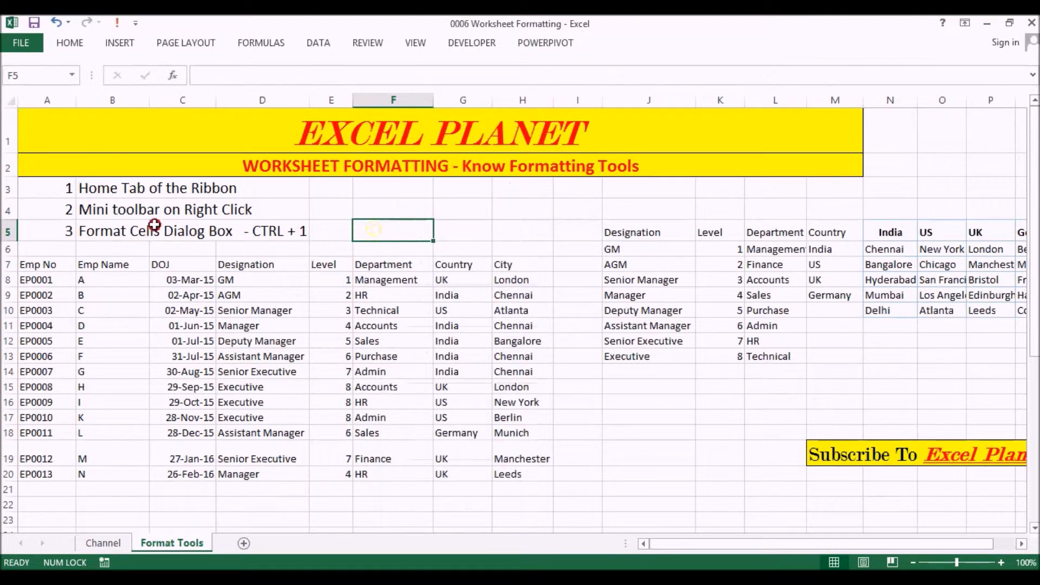
- View the alignment settings for cell B5 in the Format Cells dialog, then close it without changes
left_click(127, 214)
left_click(110, 231)
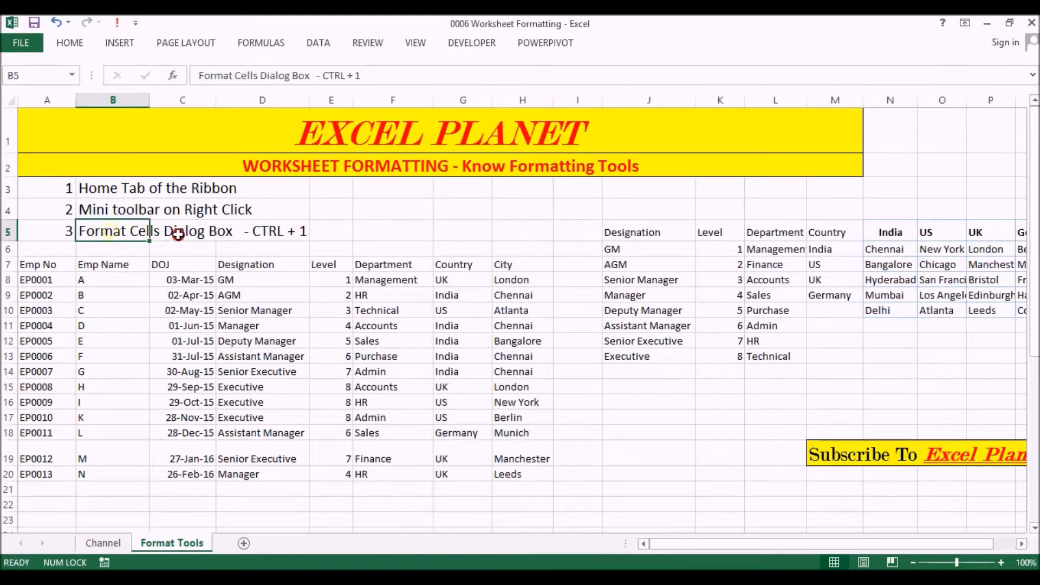
left_click(57, 43)
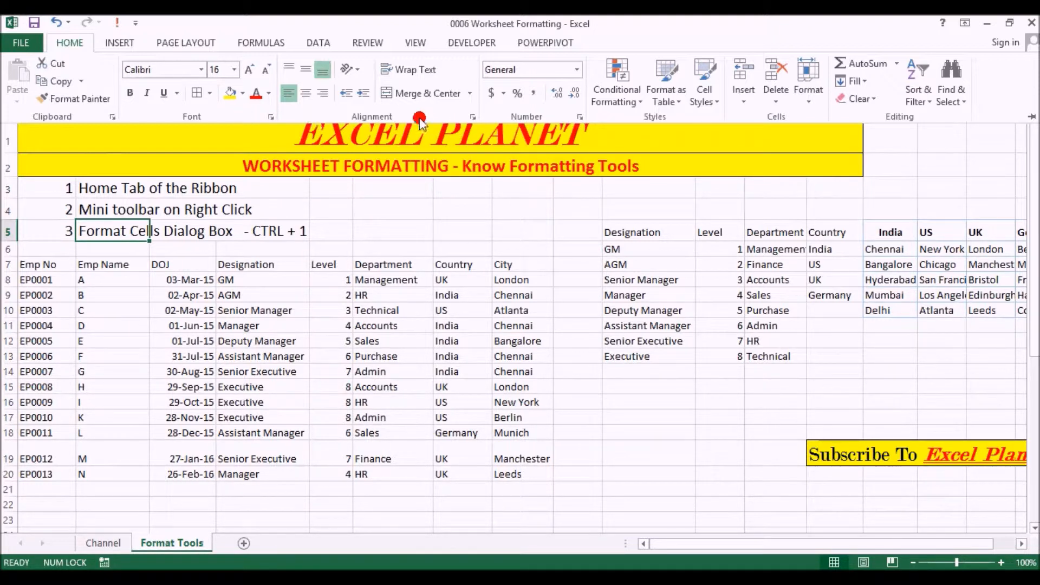
left_click(475, 116)
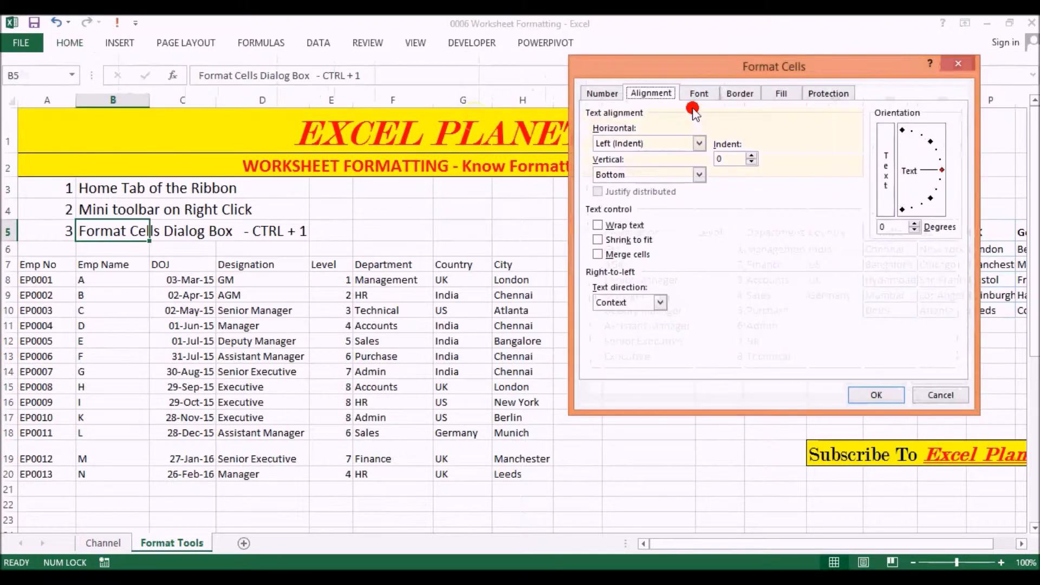
left_click(947, 64)
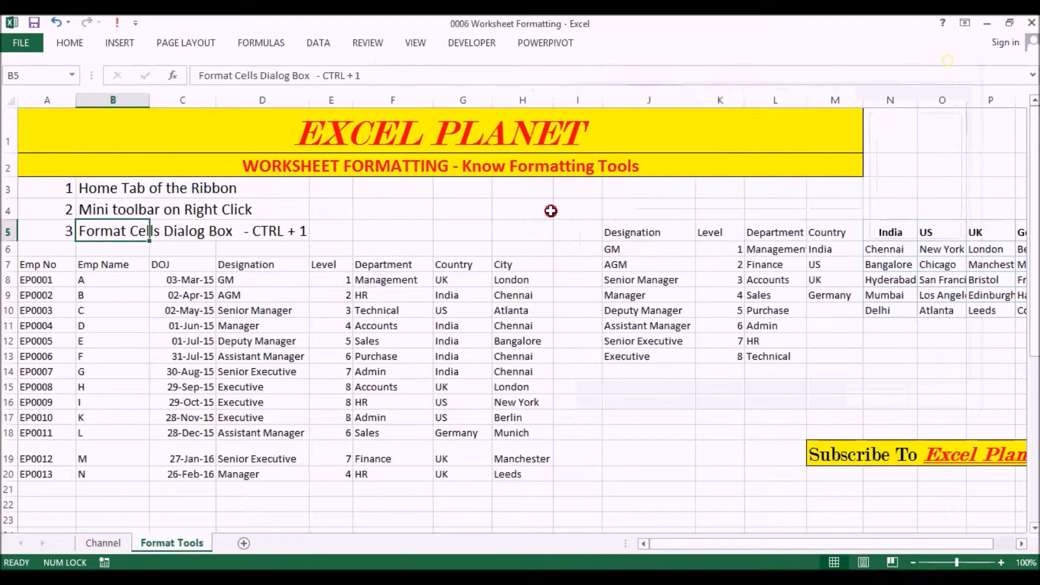
- Examine the number, alignment, font, border and fill settings for cell D5 in the Format Cells dialog
left_click(281, 233)
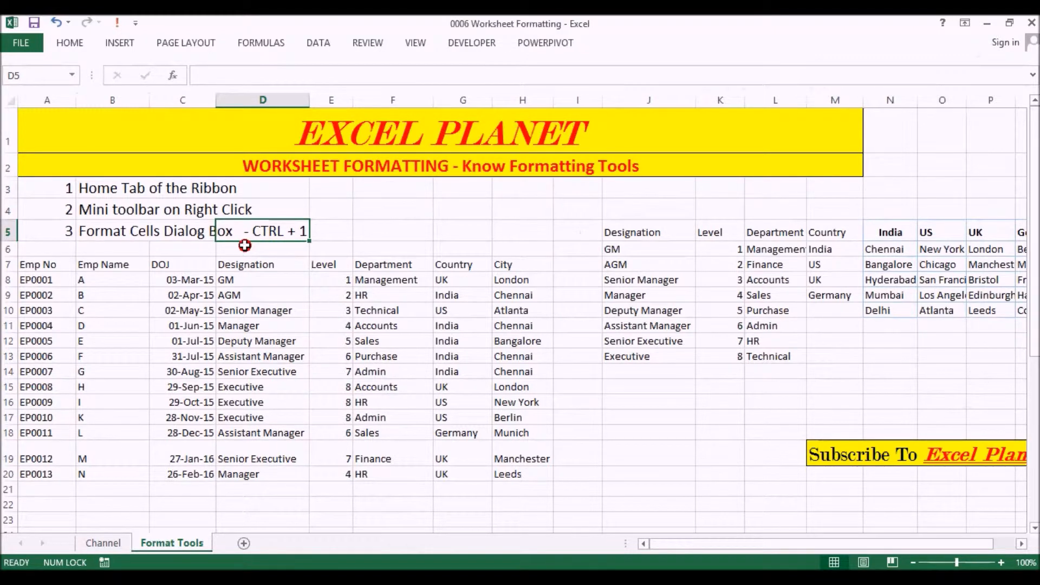
key("ctrl+1")
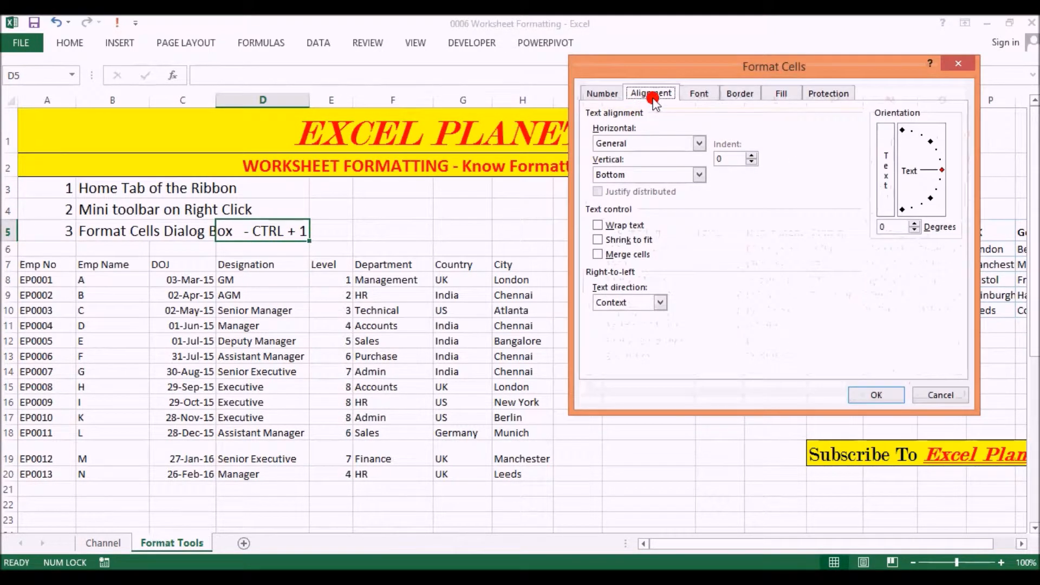
left_click_drag(706, 69, 620, 67)
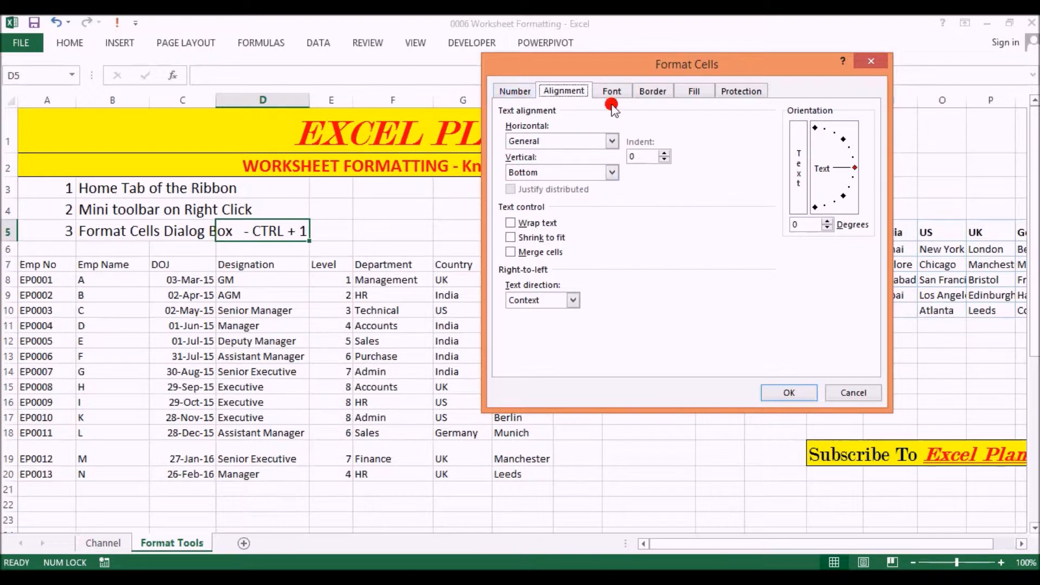
left_click(524, 97)
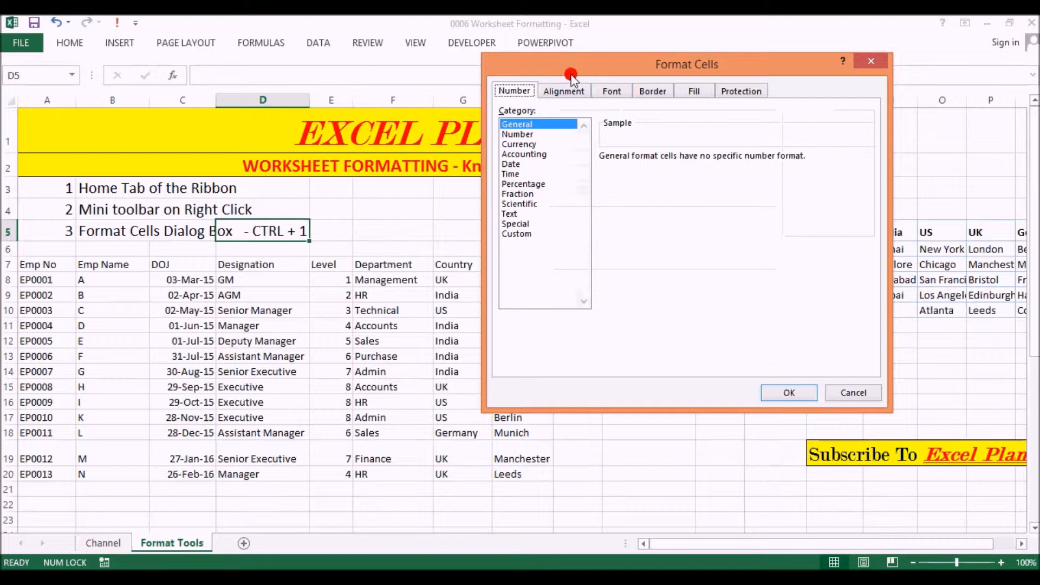
left_click(570, 89)
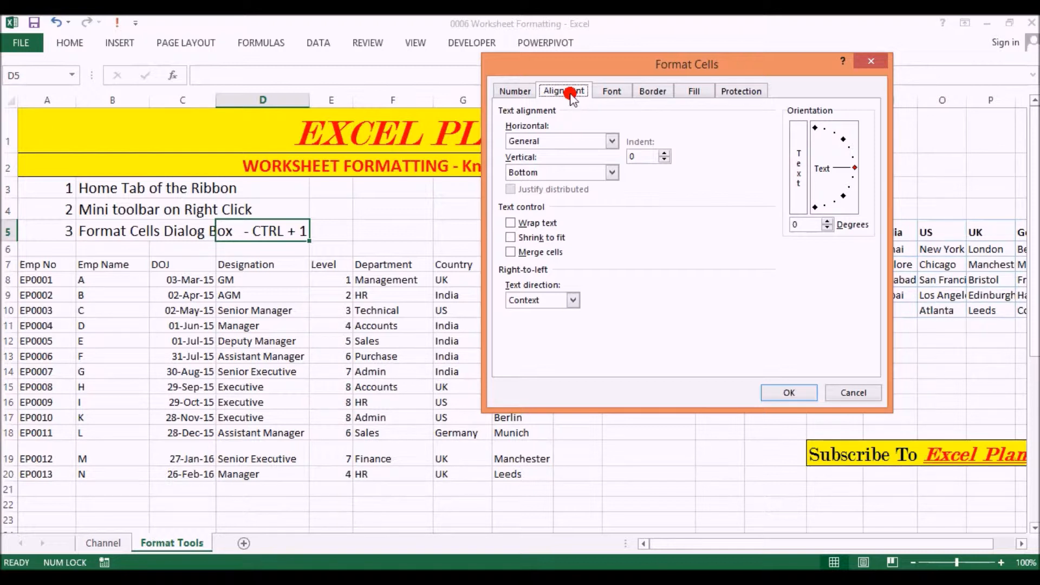
left_click(616, 89)
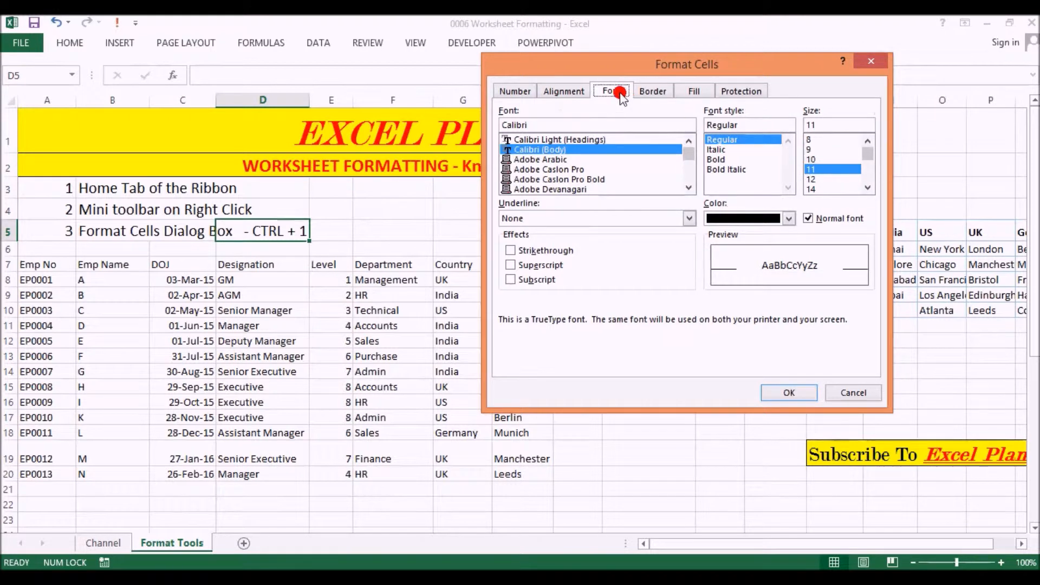
left_click(652, 91)
left_click(695, 93)
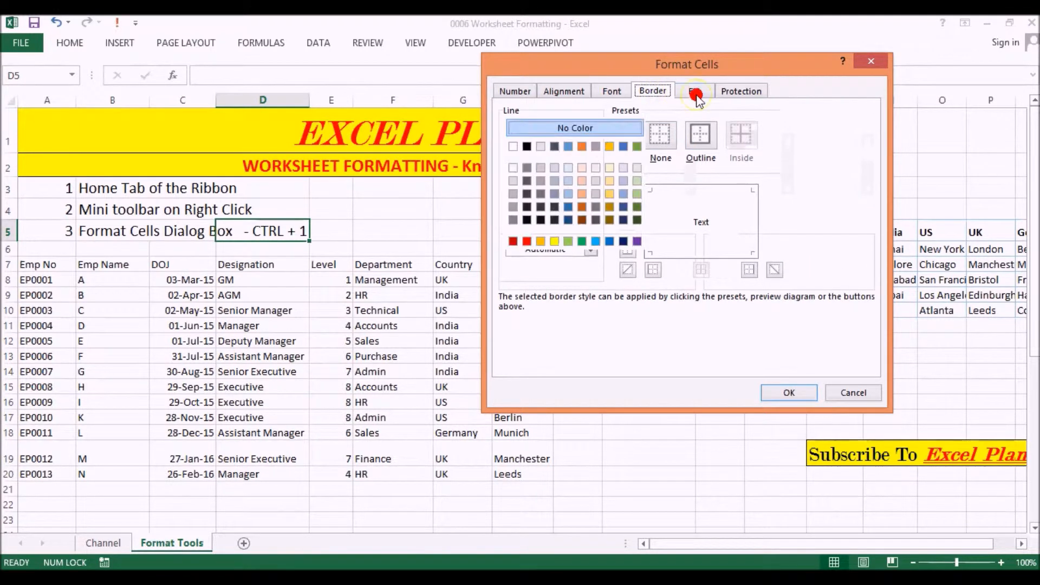
left_click(616, 91)
left_click(652, 91)
left_click(694, 91)
- Revisit the alignment, font, border and fill settings in the Format Cells dialog, then close it without changes
left_click_drag(546, 76, 583, 59)
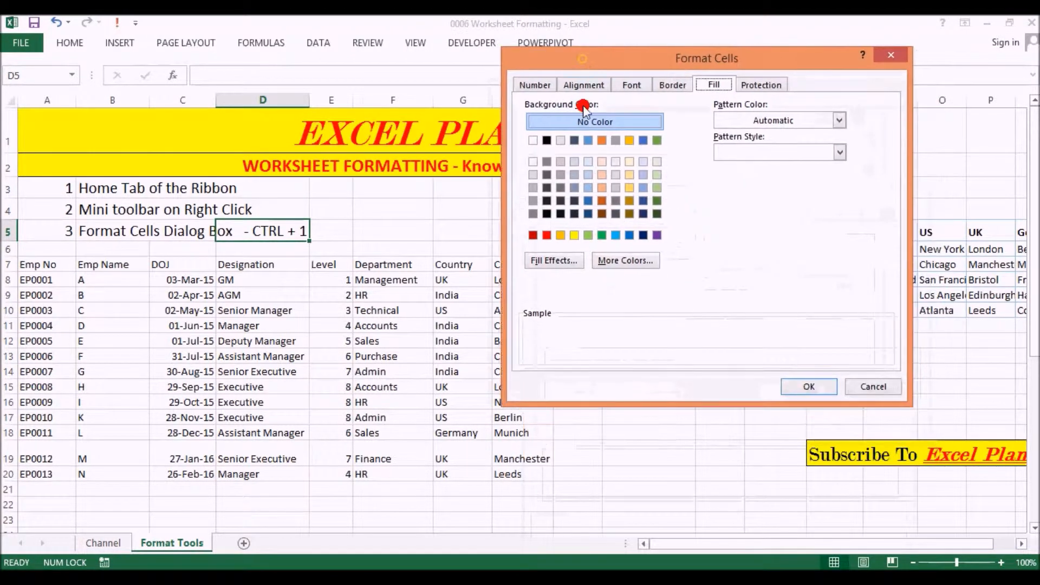
left_click(583, 85)
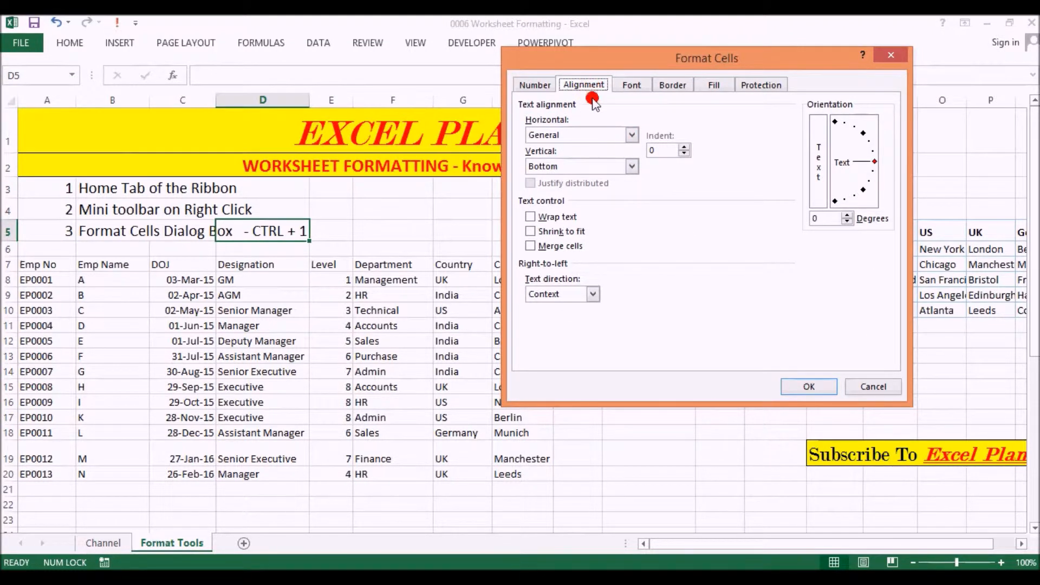
left_click(632, 87)
left_click(672, 85)
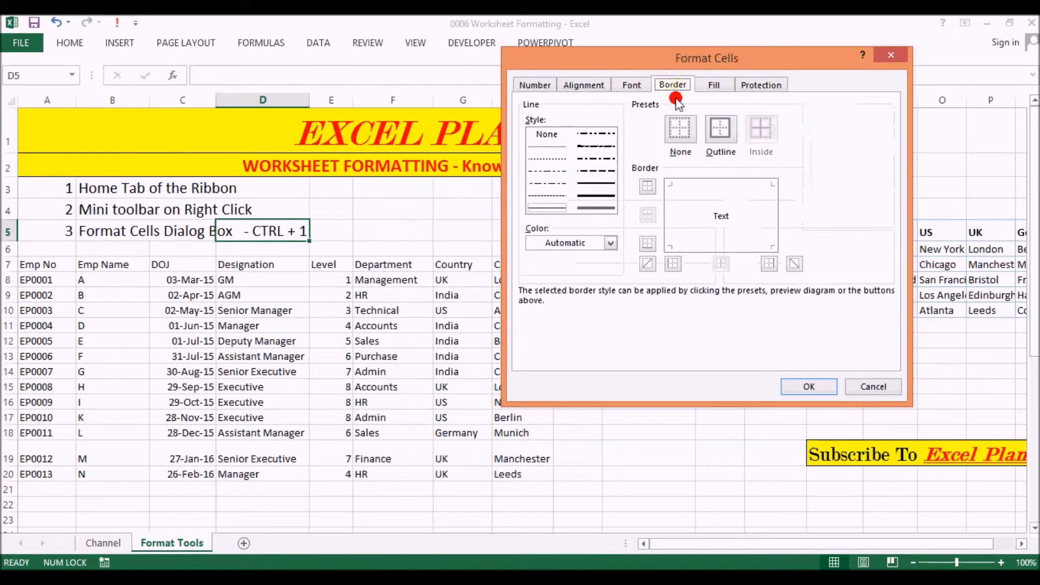
left_click(713, 87)
left_click(585, 85)
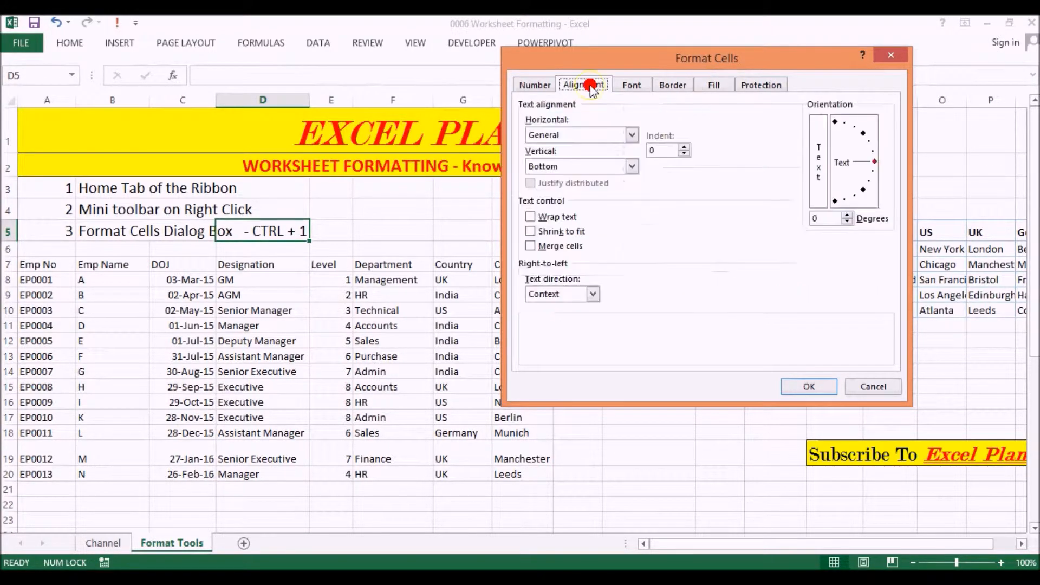
left_click_drag(674, 58, 645, 239)
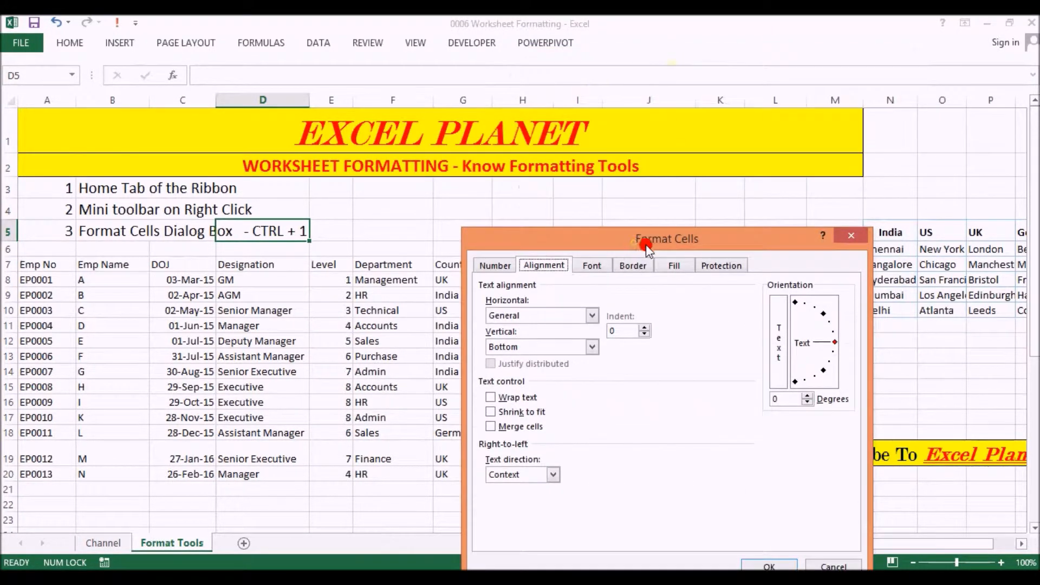
left_click(848, 237)
- Examine the gallery of predefined cell styles without applying one, then select cell B3
left_click(70, 43)
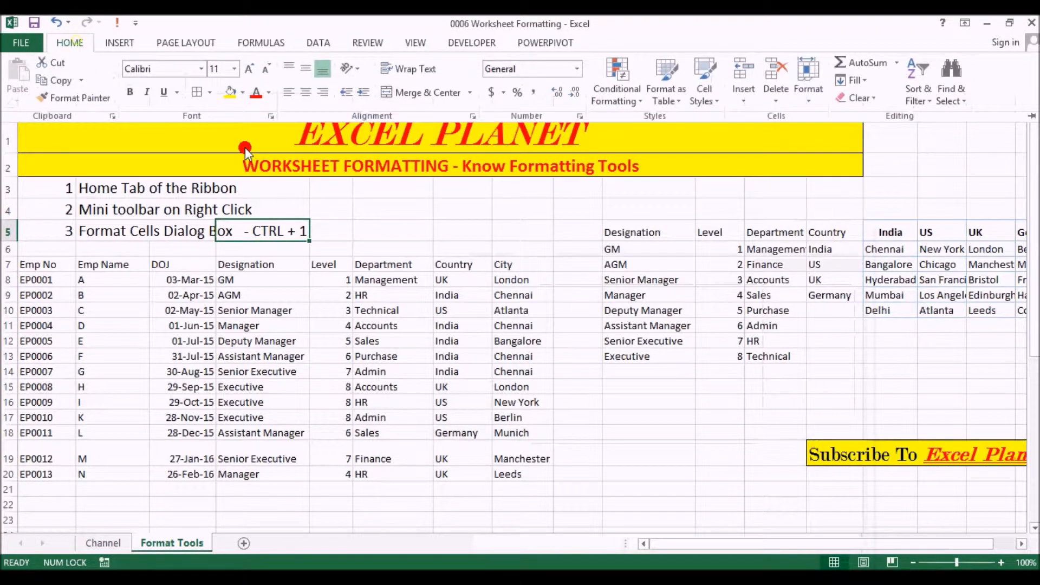
left_click(706, 94)
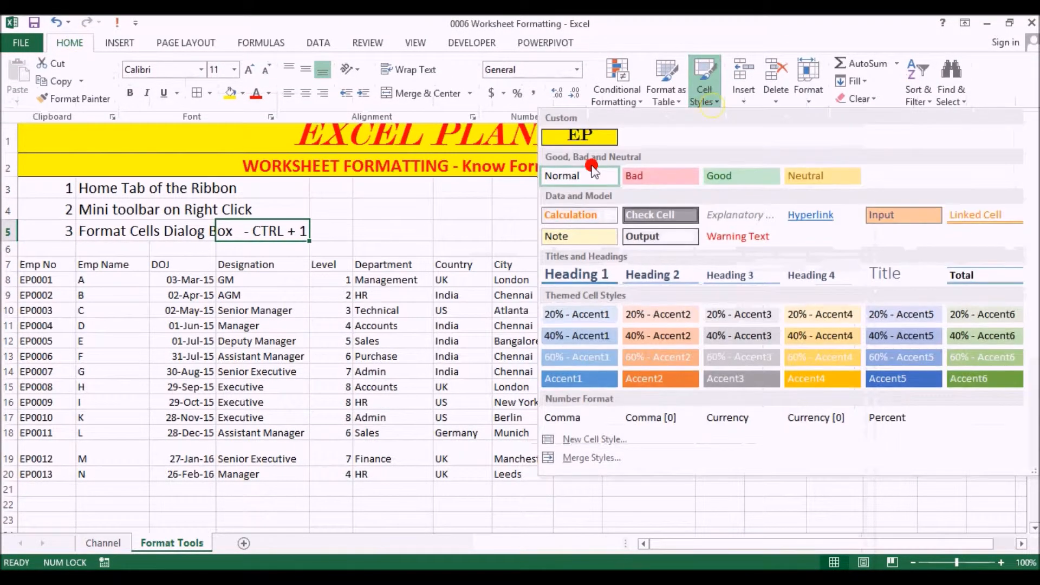
left_click(362, 195)
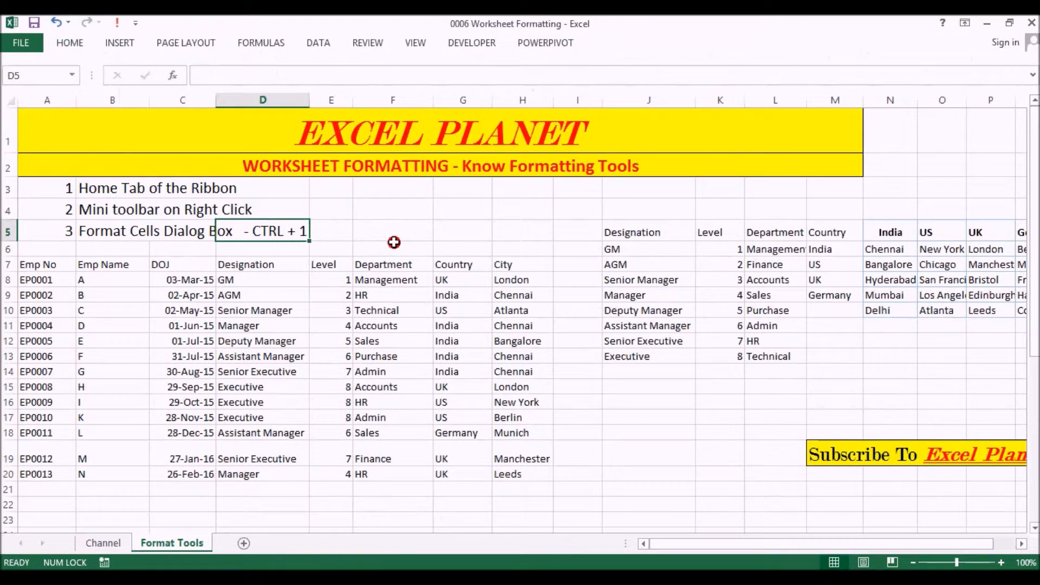
left_click(101, 191)
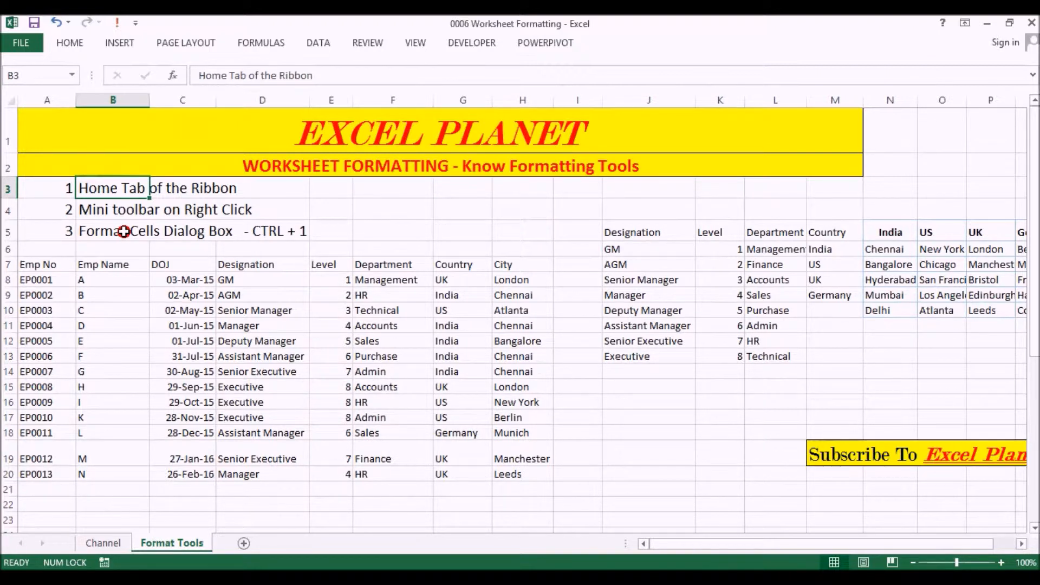
- Fill the employee list's header cells A7:H7 with a light gray theme color
left_click_drag(38, 264, 511, 265)
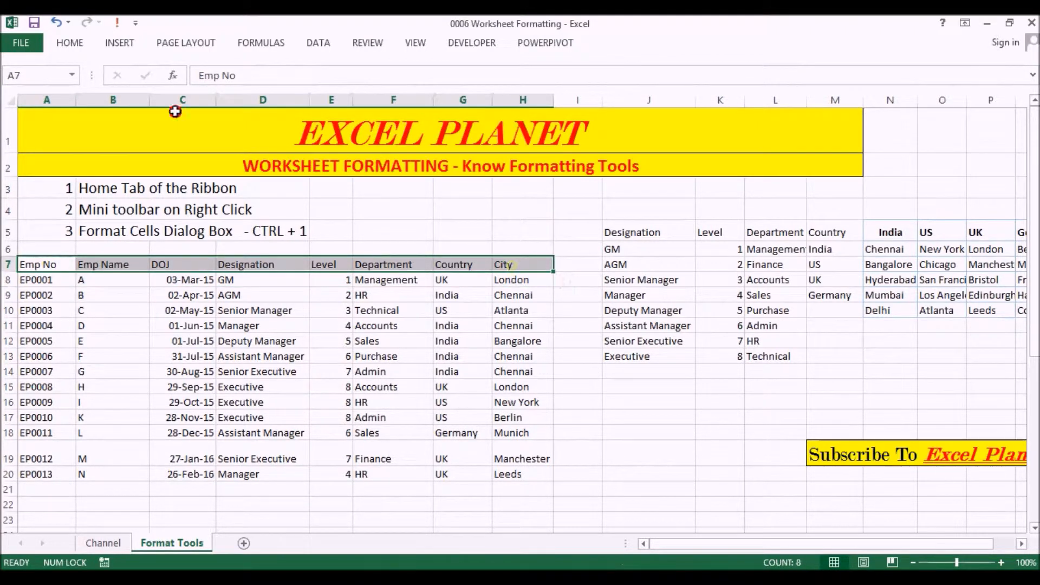
left_click(78, 42)
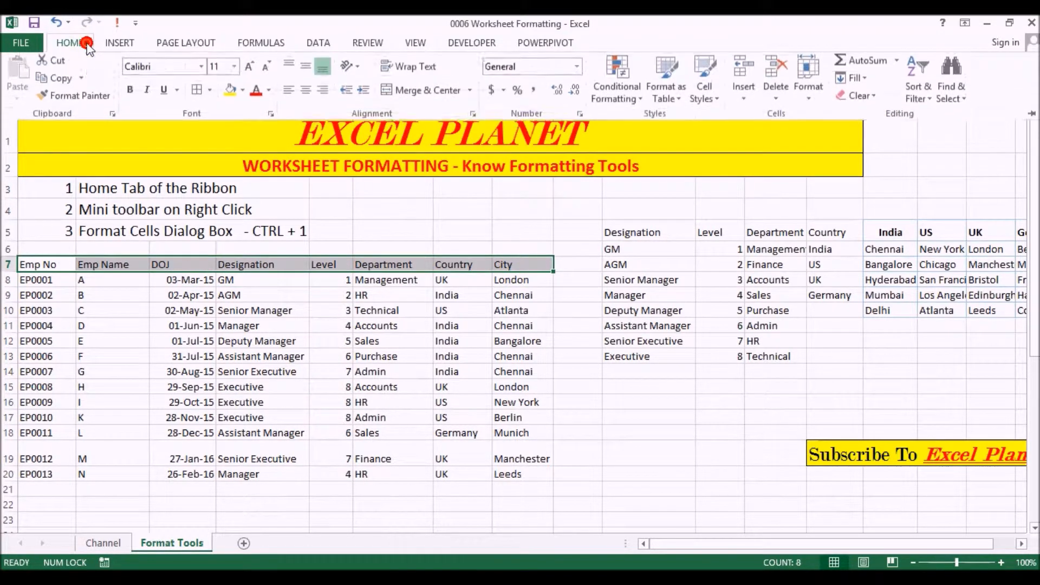
left_click(242, 93)
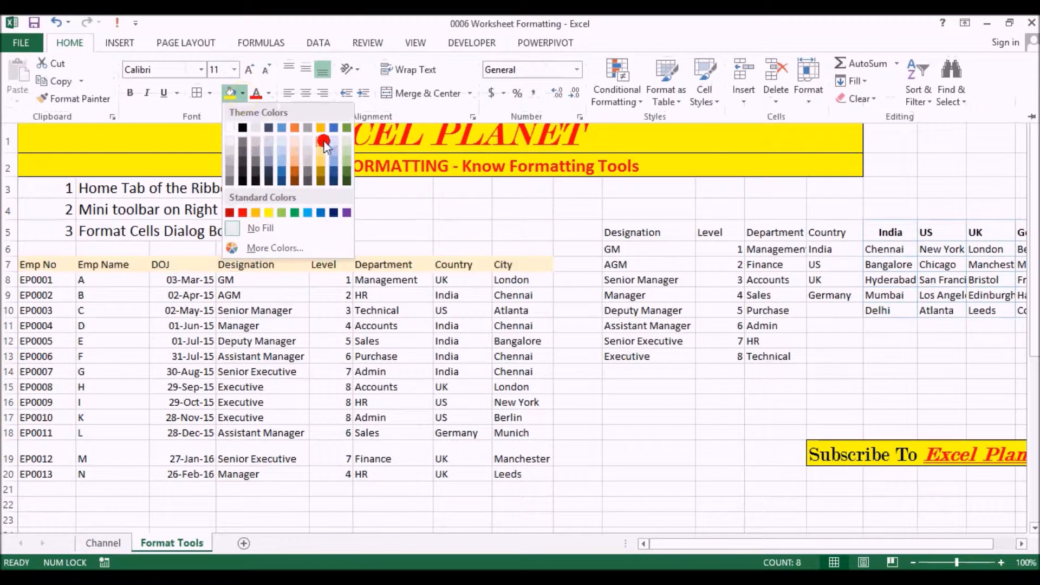
left_click(232, 154)
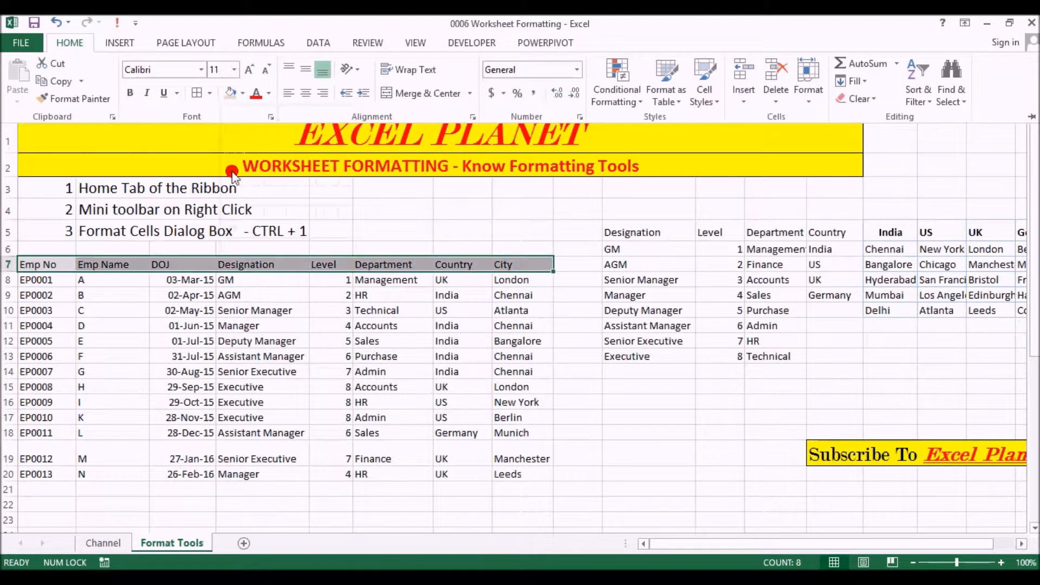
left_click(111, 266)
left_click(124, 308)
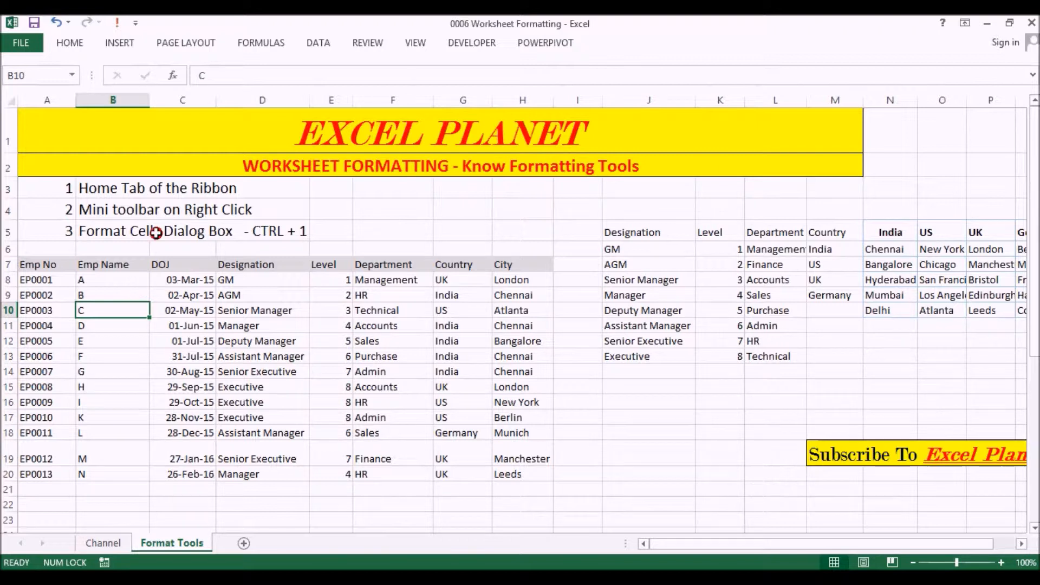
- View the border options and the font color palette for cell B10
left_click(75, 44)
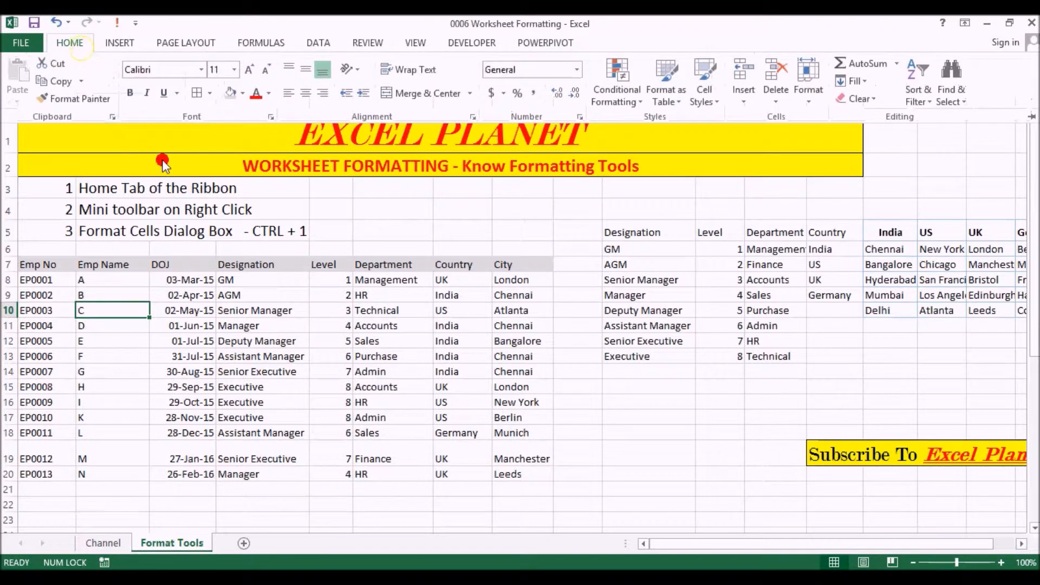
left_click(209, 95)
left_click(209, 96)
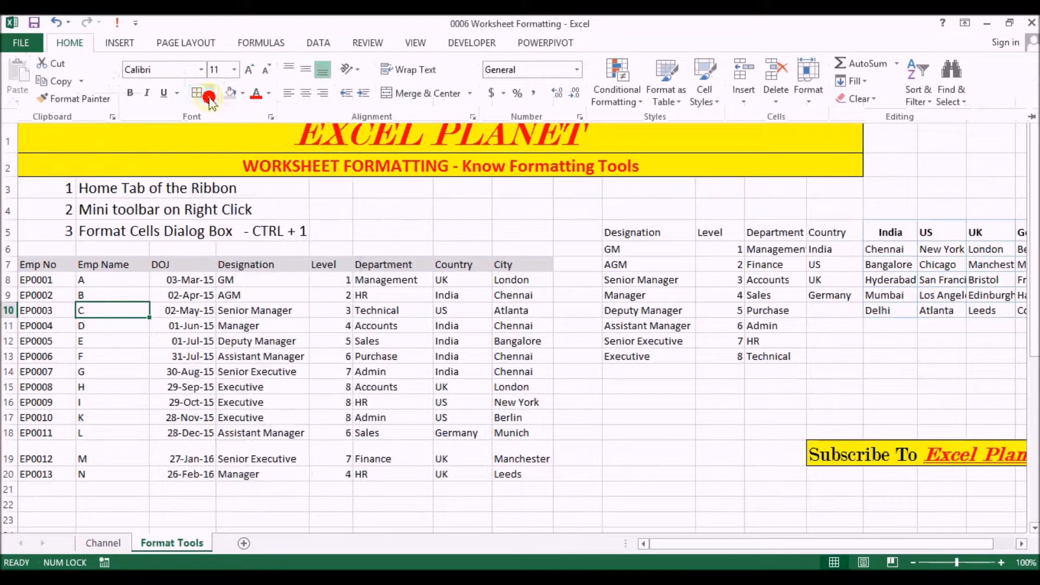
left_click(271, 95)
left_click(271, 95)
left_click(272, 95)
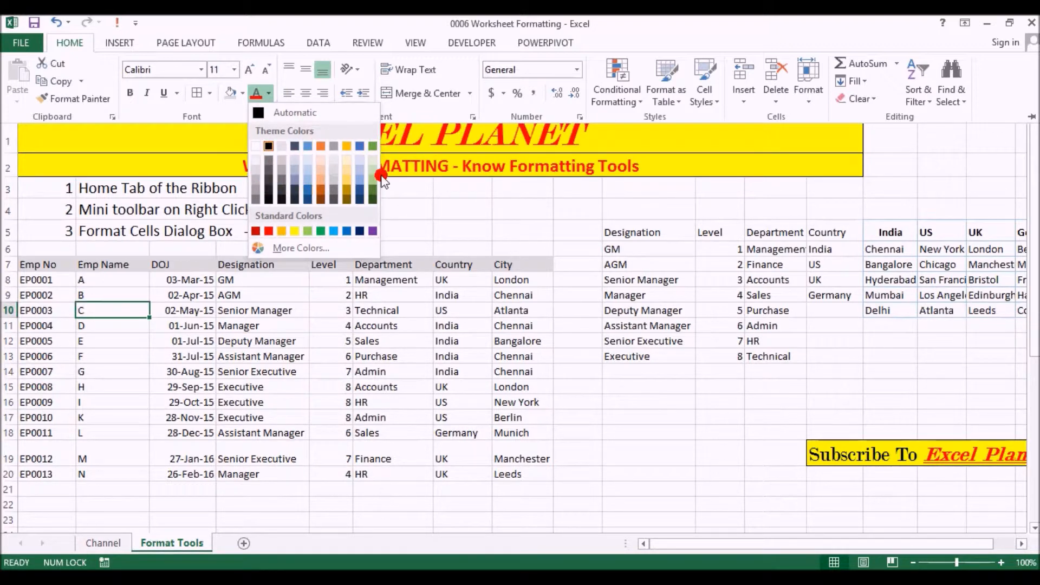
- Examine the standard and custom color pickers for further font colors, then cancel without choosing one
left_click(317, 248)
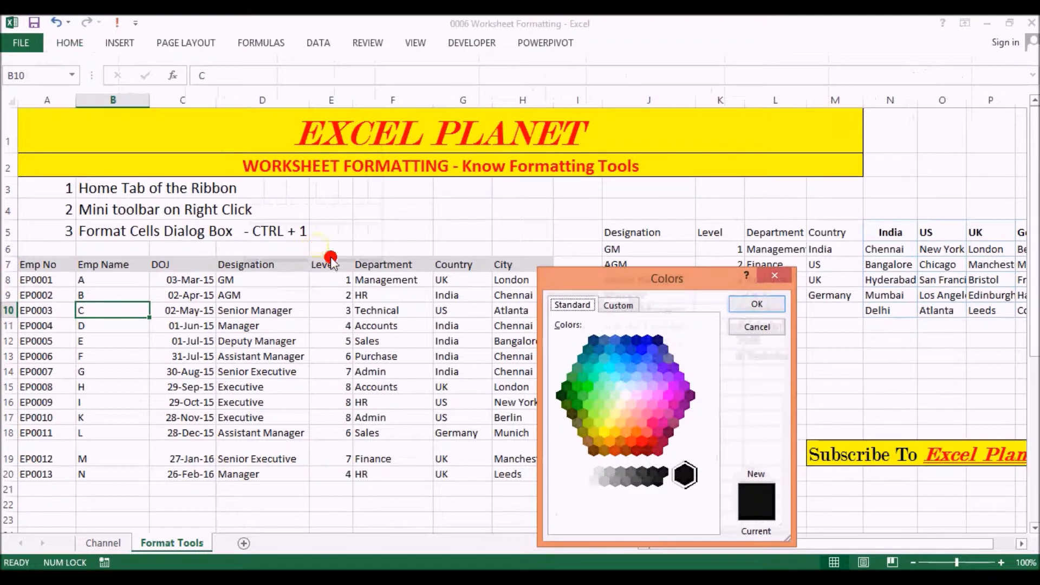
left_click_drag(668, 276, 619, 166)
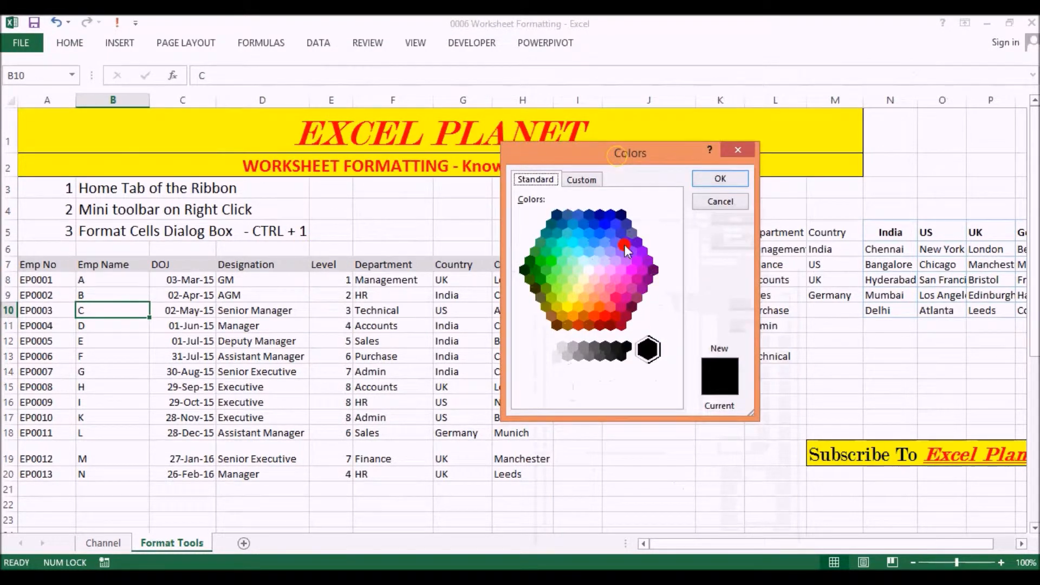
left_click(583, 180)
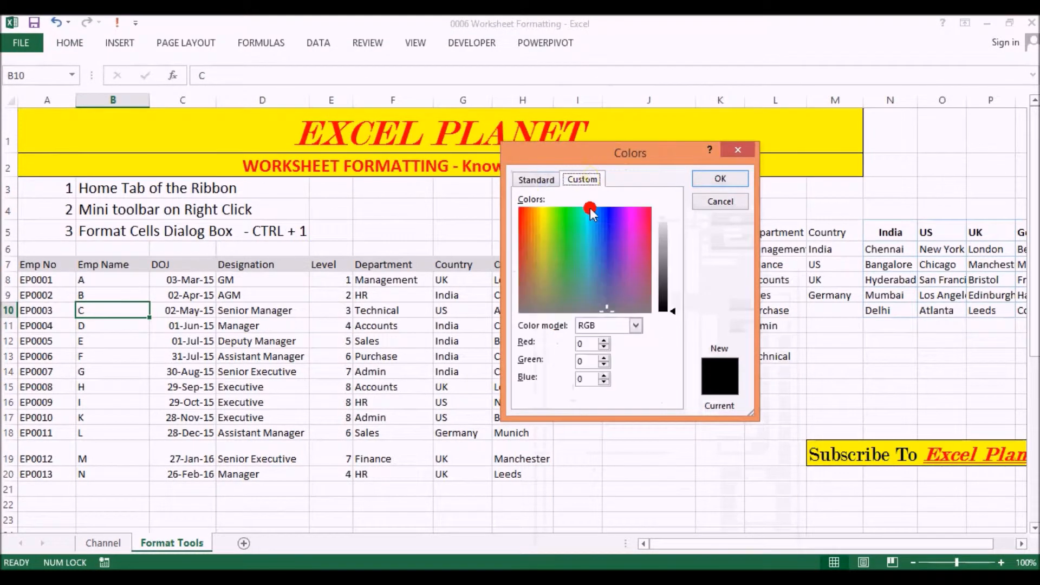
left_click(723, 202)
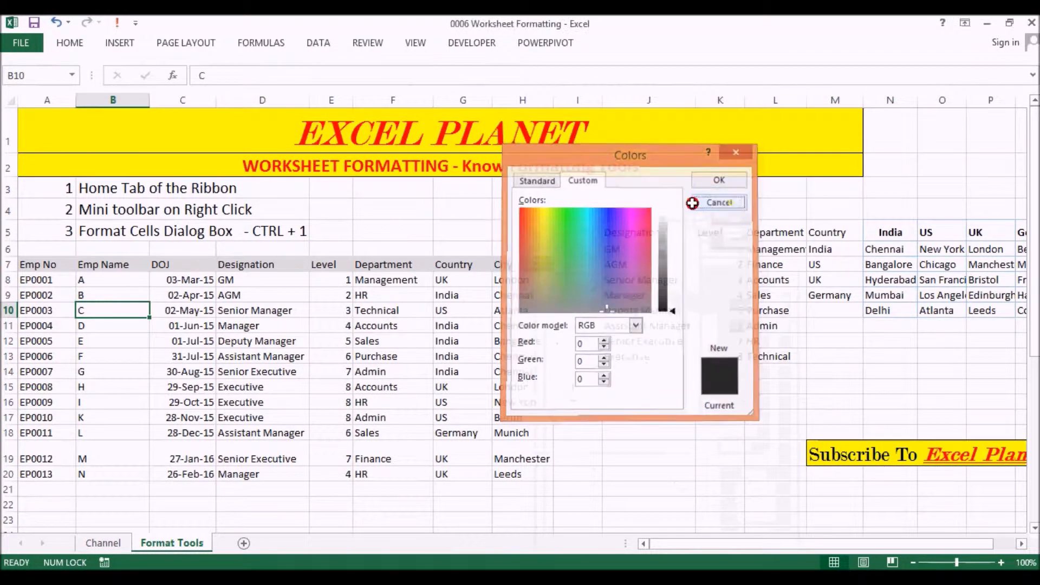
- Review the theme and standard font colors offered for cell B10, then dismiss the palette
left_click(70, 44)
left_click(271, 96)
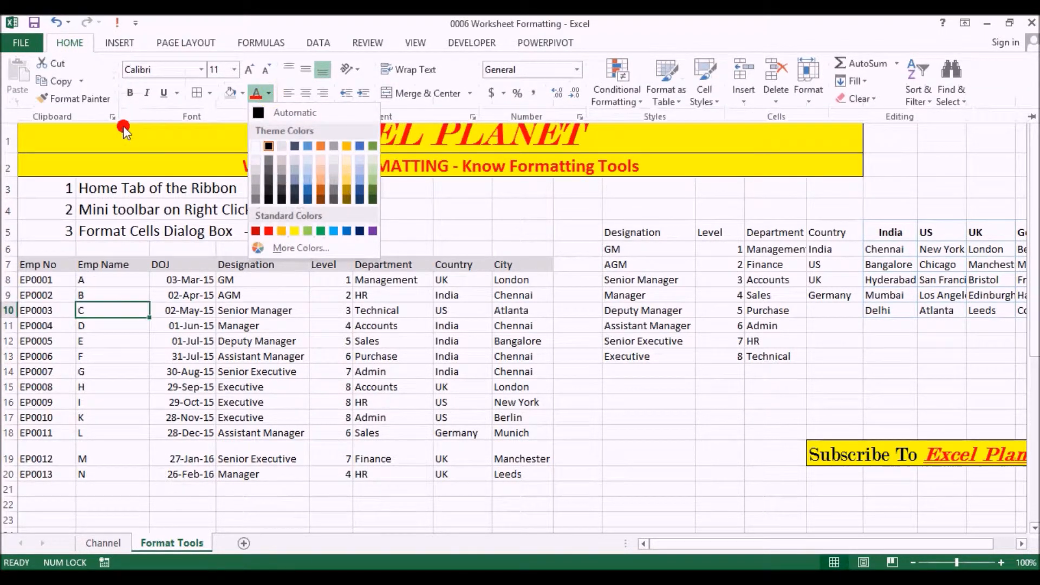
left_click(51, 209)
- Keep the page layout commands expanded and examine the available workbook themes and theme color sets without applying any
double_click(205, 44)
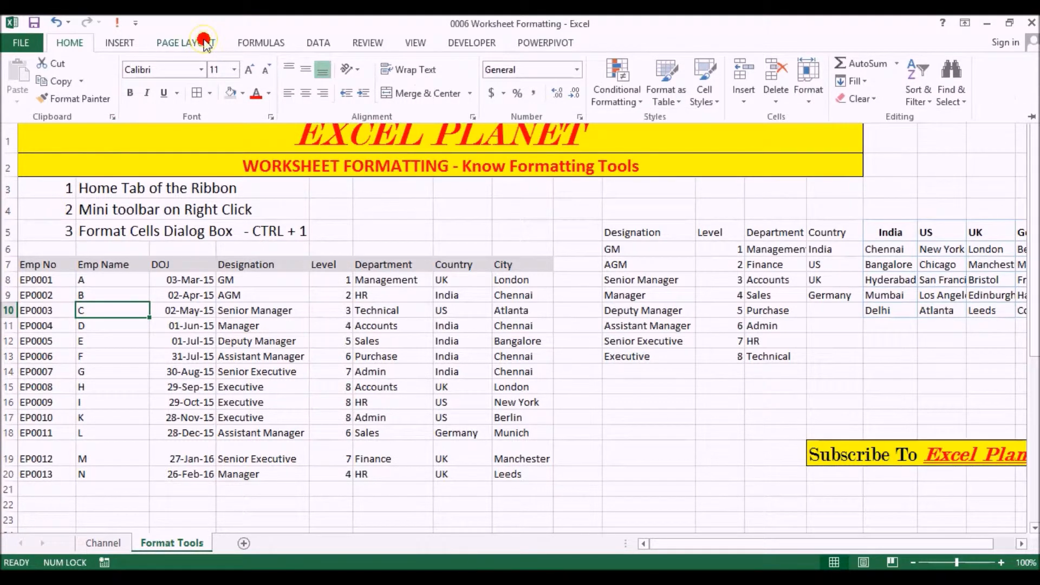
left_click(15, 101)
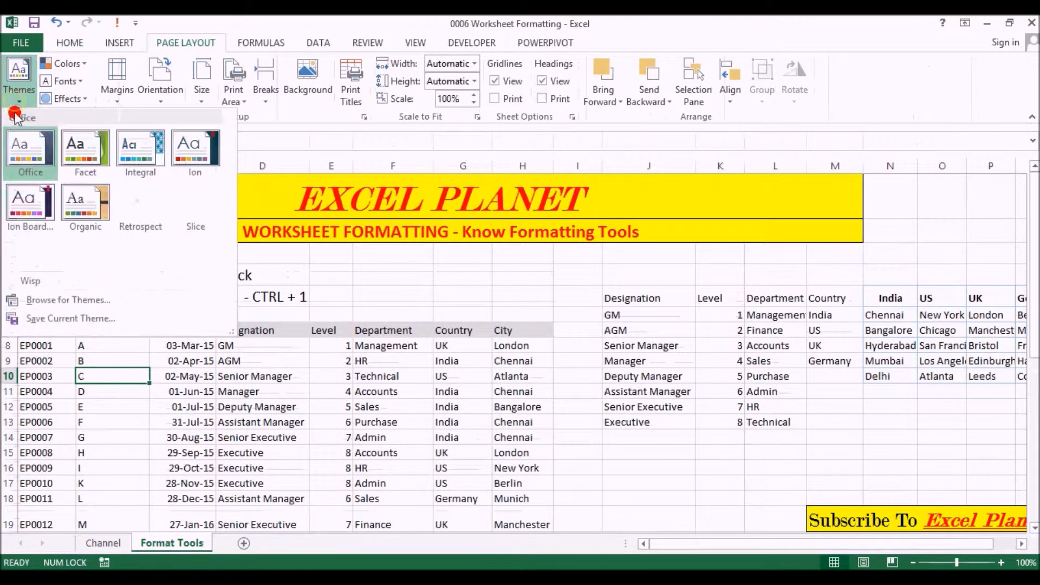
left_click(78, 69)
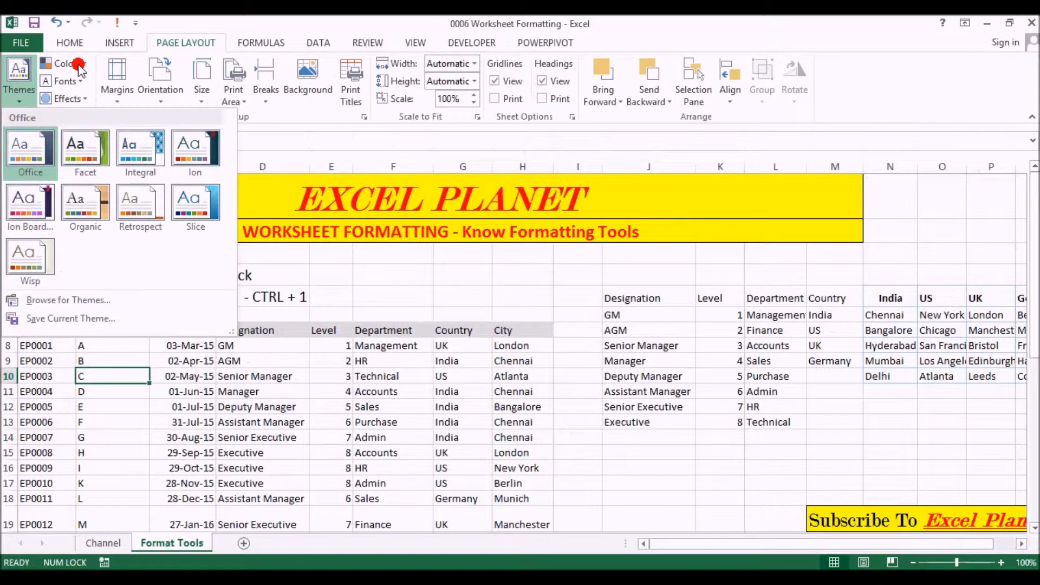
left_click(79, 65)
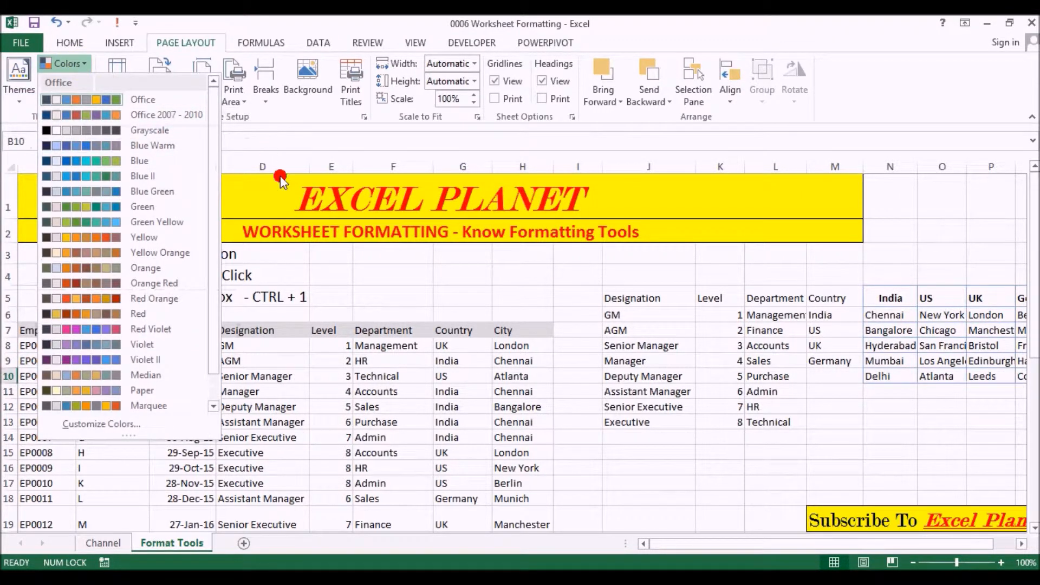
left_click(290, 275)
left_click(332, 275)
- Return to the Home commands and review the font color palette, then dismiss it by selecting cell B4
left_click(76, 43)
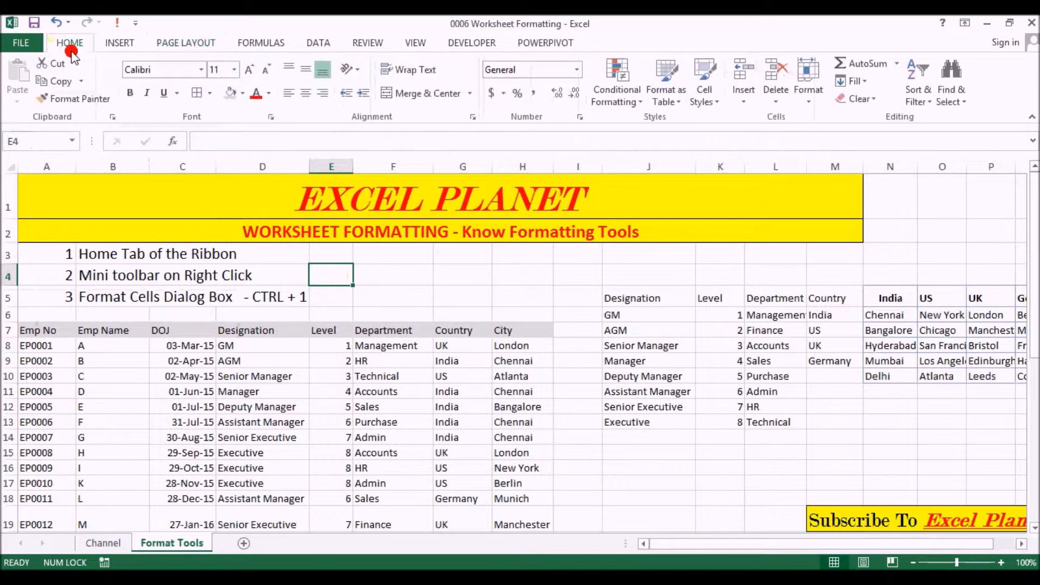
left_click(269, 93)
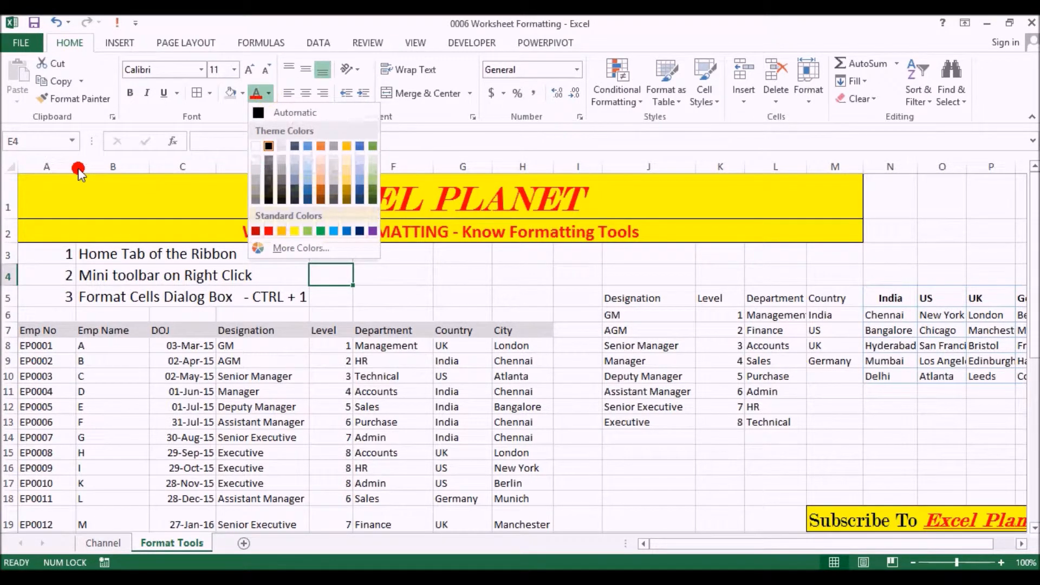
left_click(119, 276)
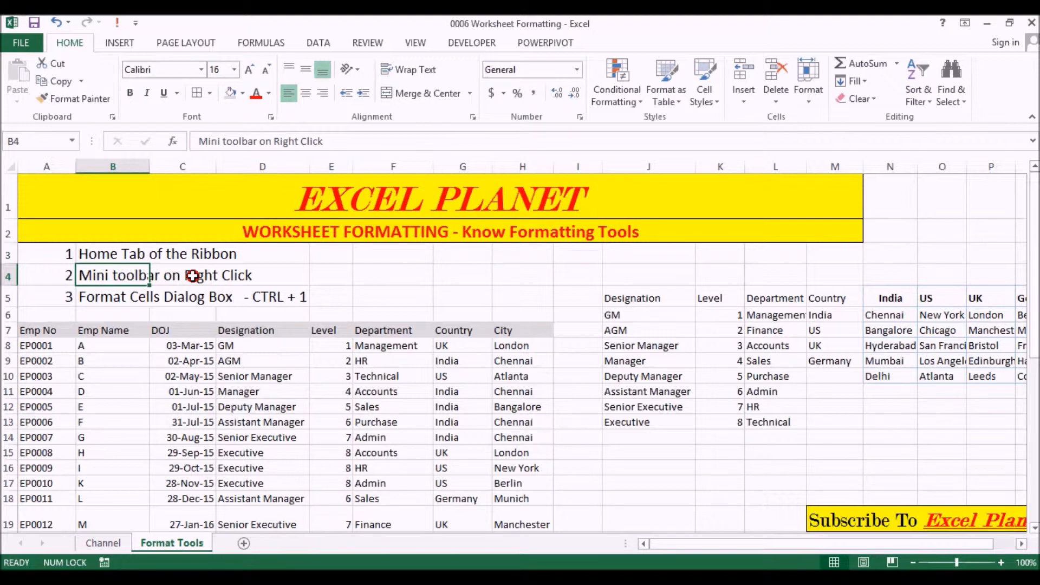
- Apply the red font color to cell F5 with the mini toolbar and enter 5 in the cell
right_click(365, 290)
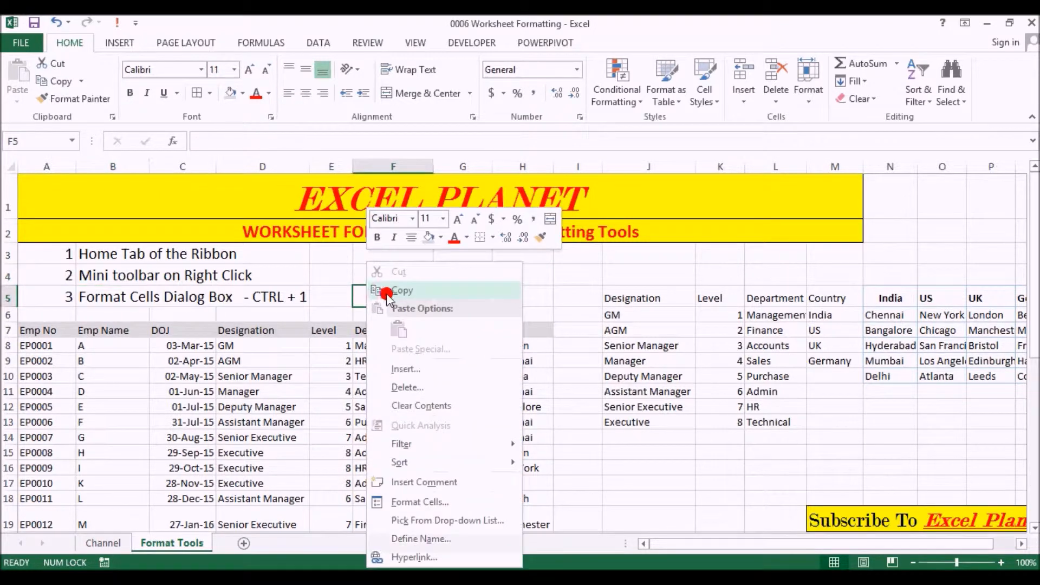
left_click(455, 236)
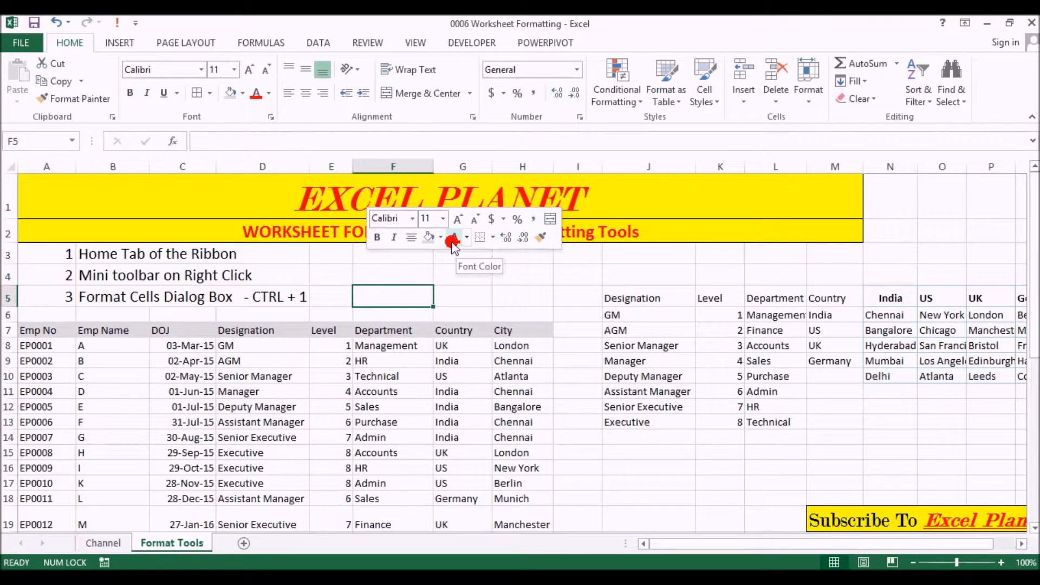
left_click(386, 297)
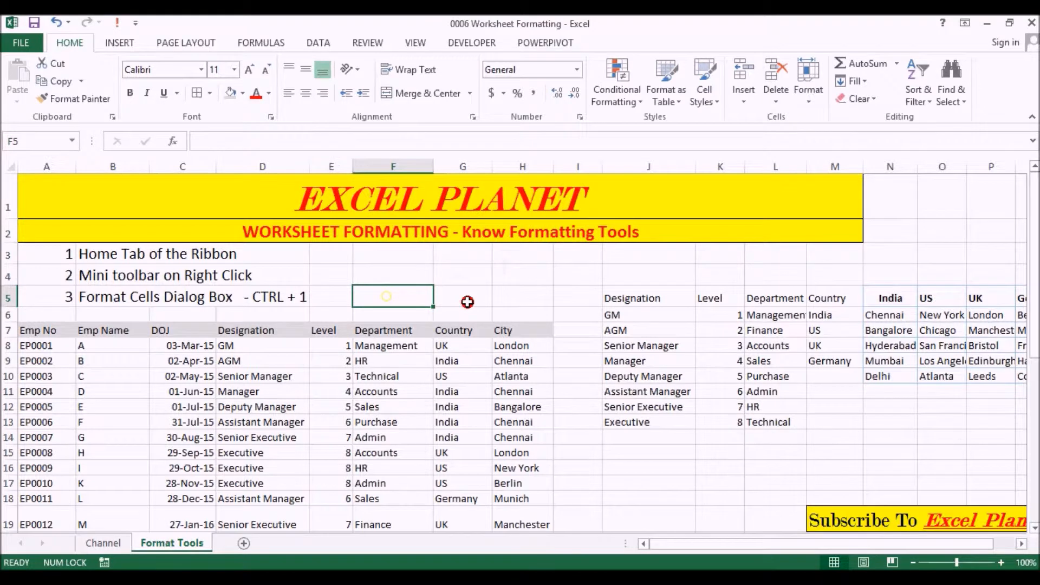
type("5")
key("Return")
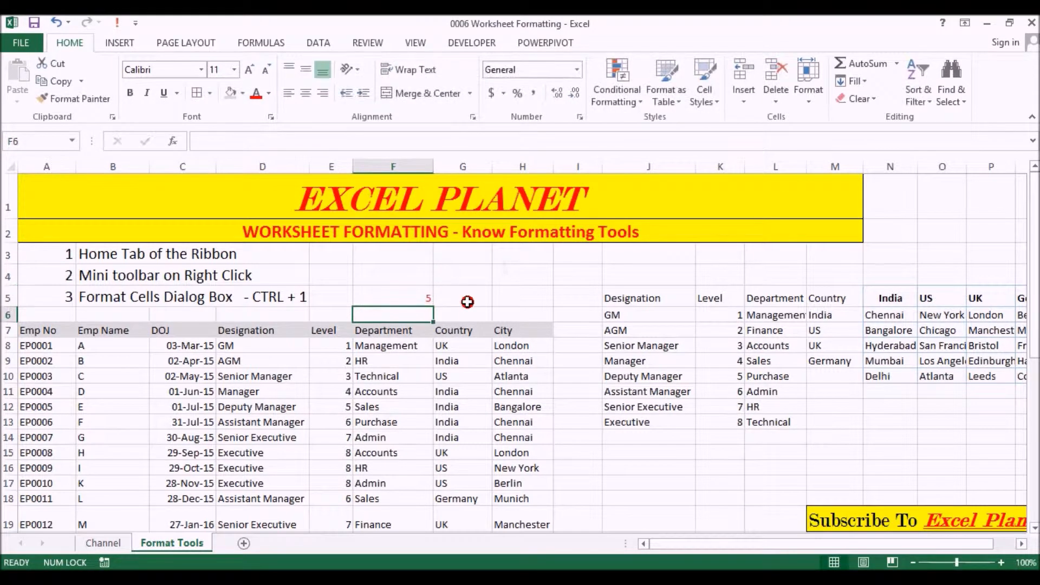
- Increase the font size of cell F5 to 14 with the Home command, and on to 20 with the mini toolbar
left_click(401, 300)
left_click(249, 70)
left_click(248, 69)
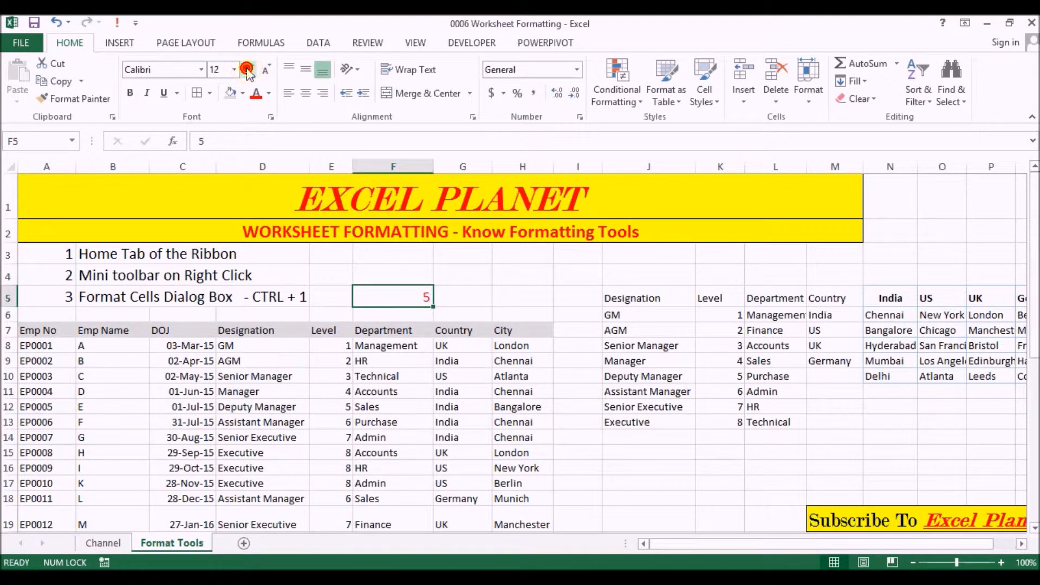
right_click(380, 296)
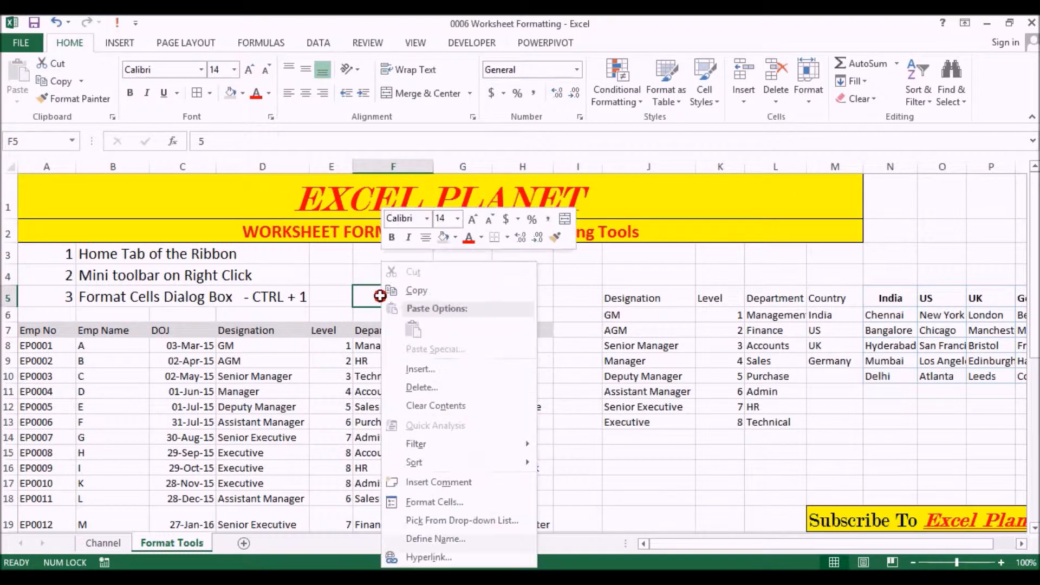
left_click(473, 220)
left_click(473, 220)
left_click(473, 219)
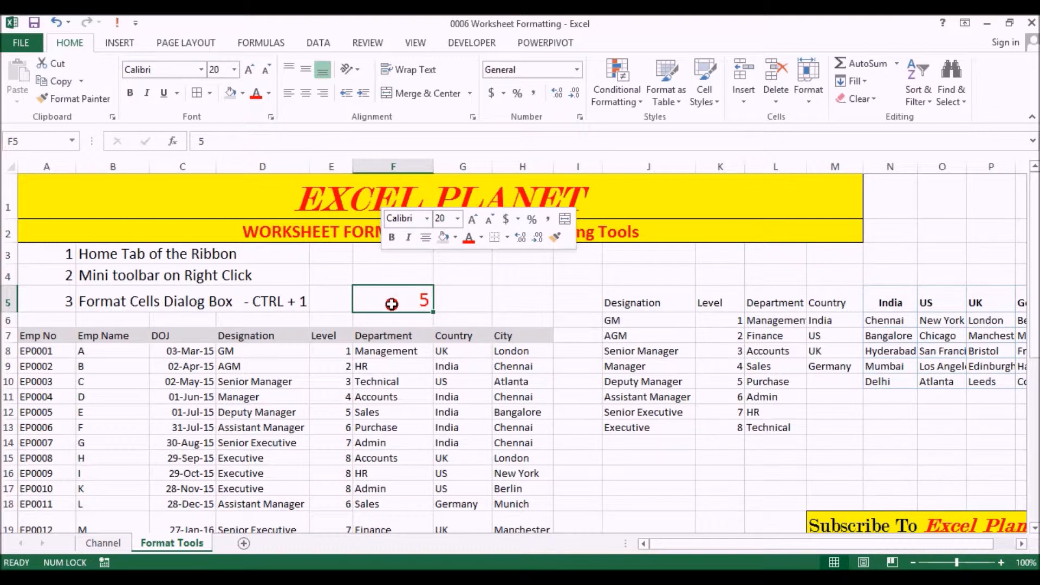
left_click(533, 277)
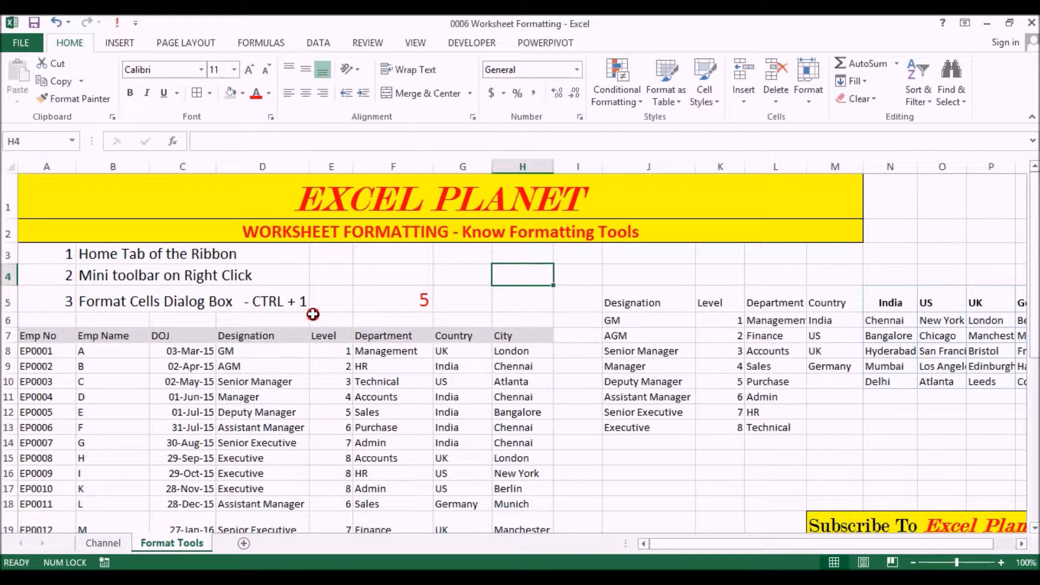
- View the mini toolbar's formatting options for cell F5 and dismiss it without changing anything
right_click(378, 295)
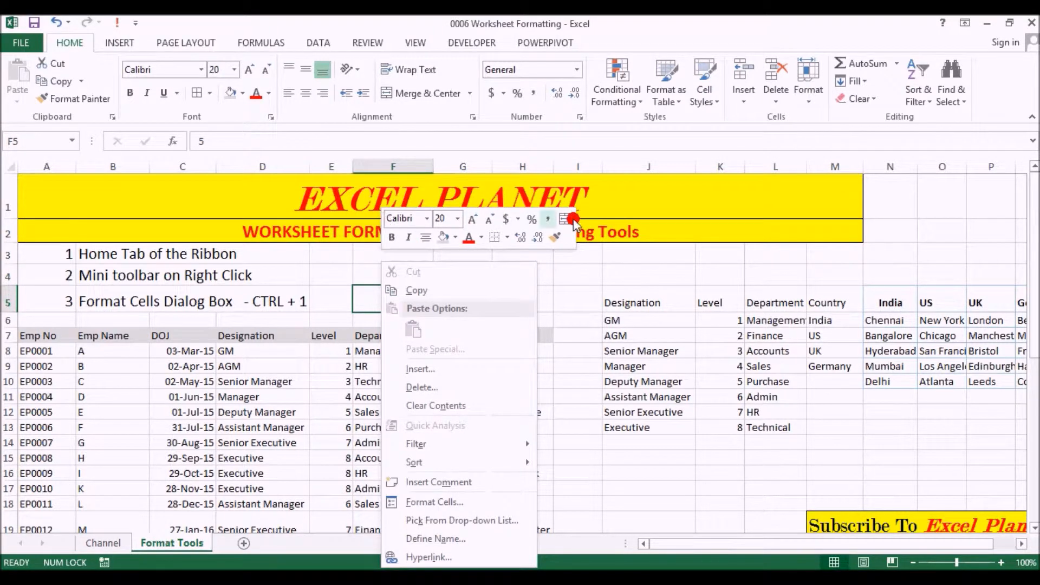
left_click(580, 276)
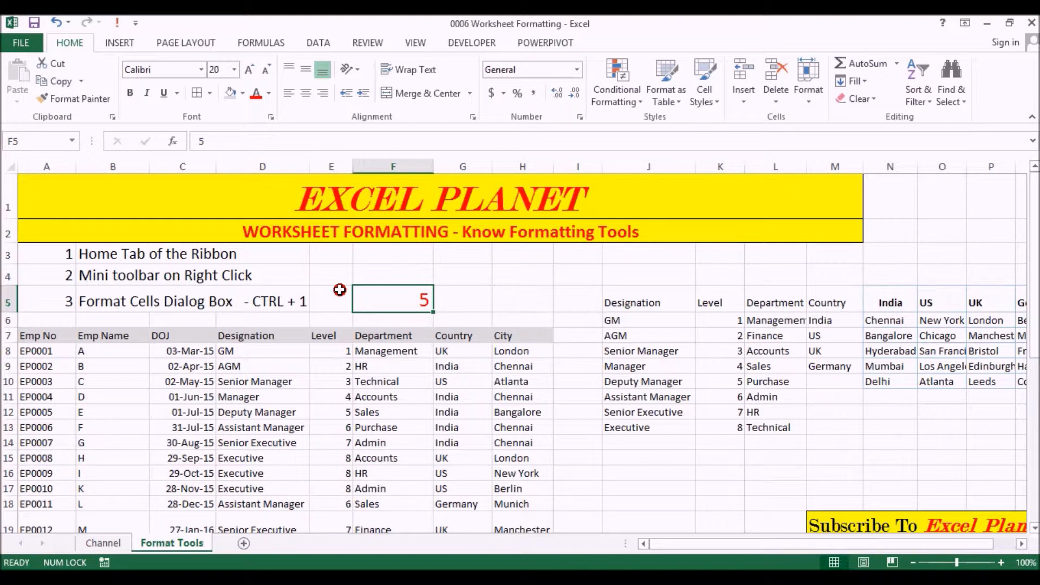
left_click(467, 297)
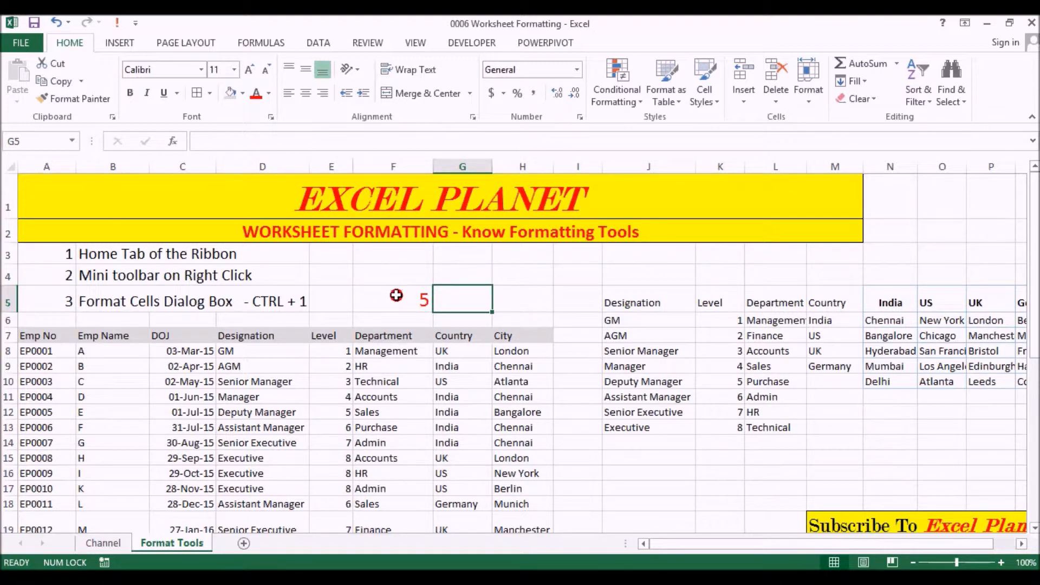
left_click(396, 295)
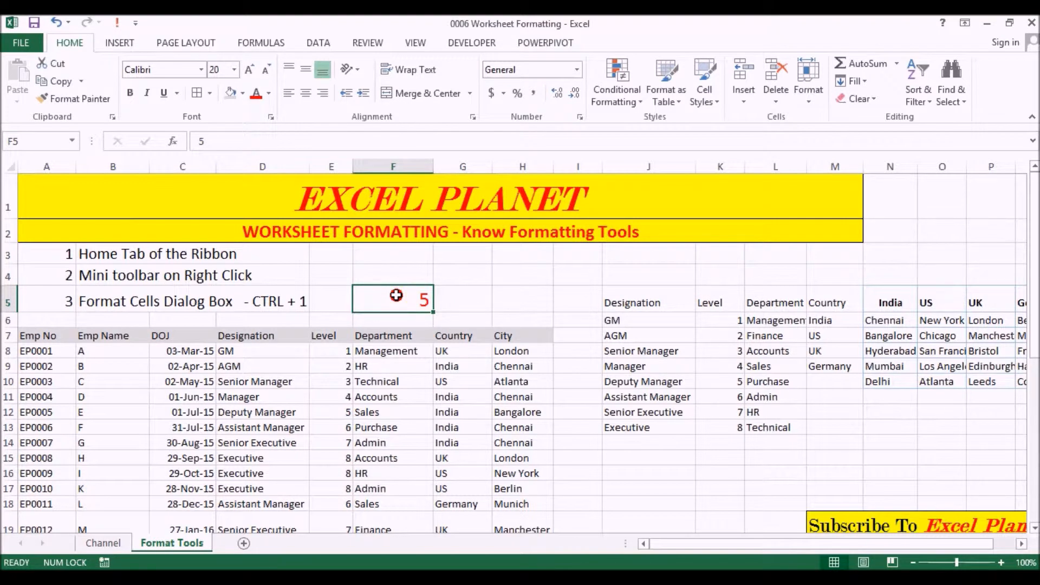
- Make the number in cell F5 bold with the mini toolbar
left_click_drag(392, 271, 531, 317)
left_click(400, 300)
right_click(390, 296)
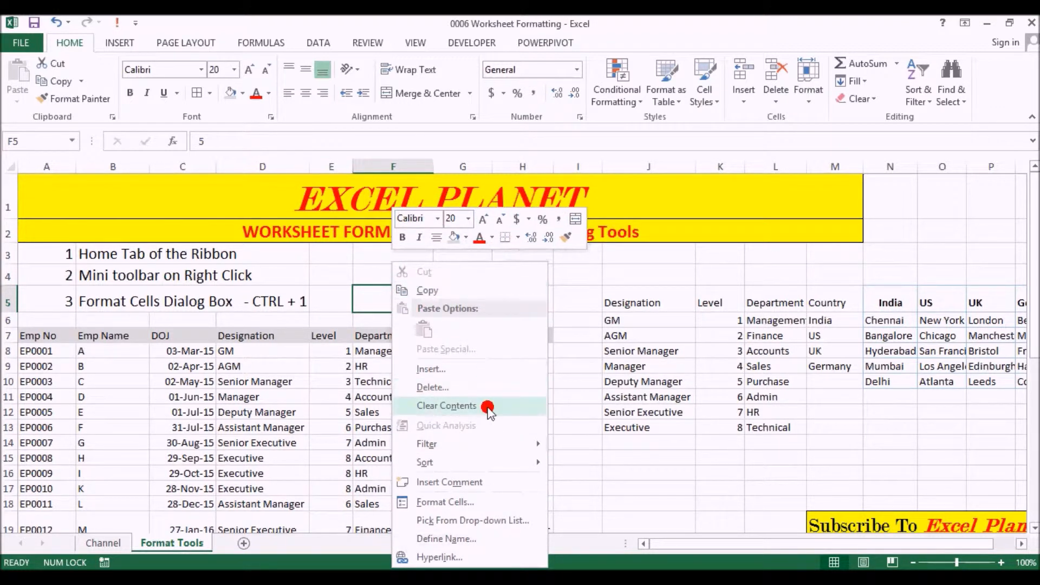
left_click(402, 238)
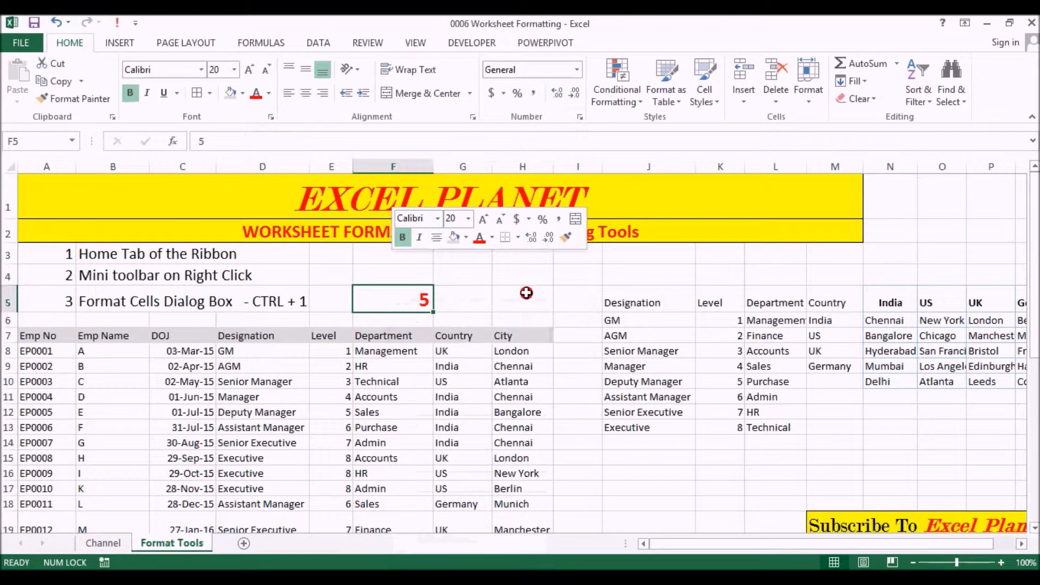
left_click(526, 293)
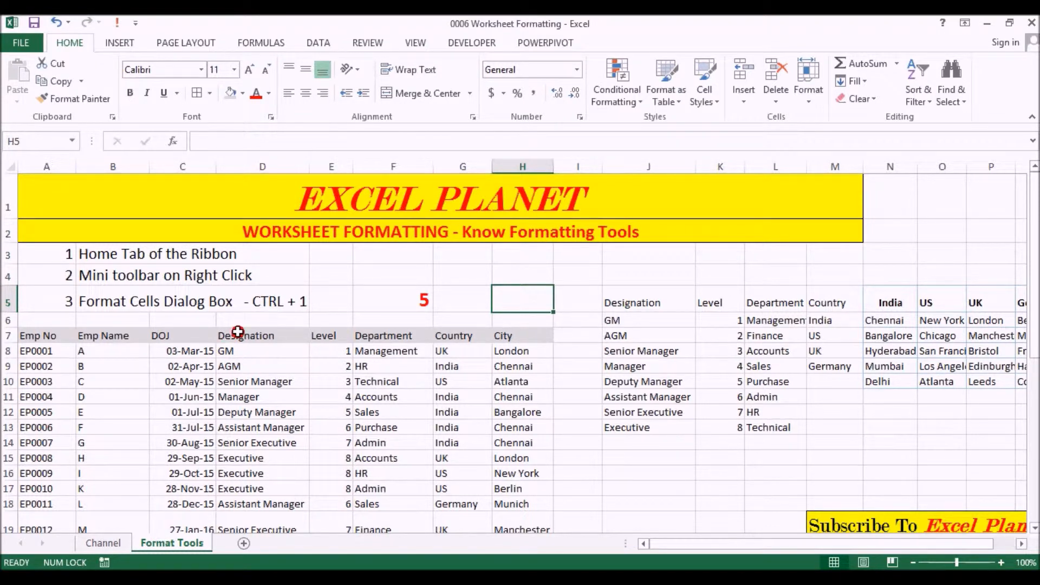
- Examine the alignment, font, border, fill and protection settings in the Format Cells dialog for cell H5, then cancel
key("ctrl+1")
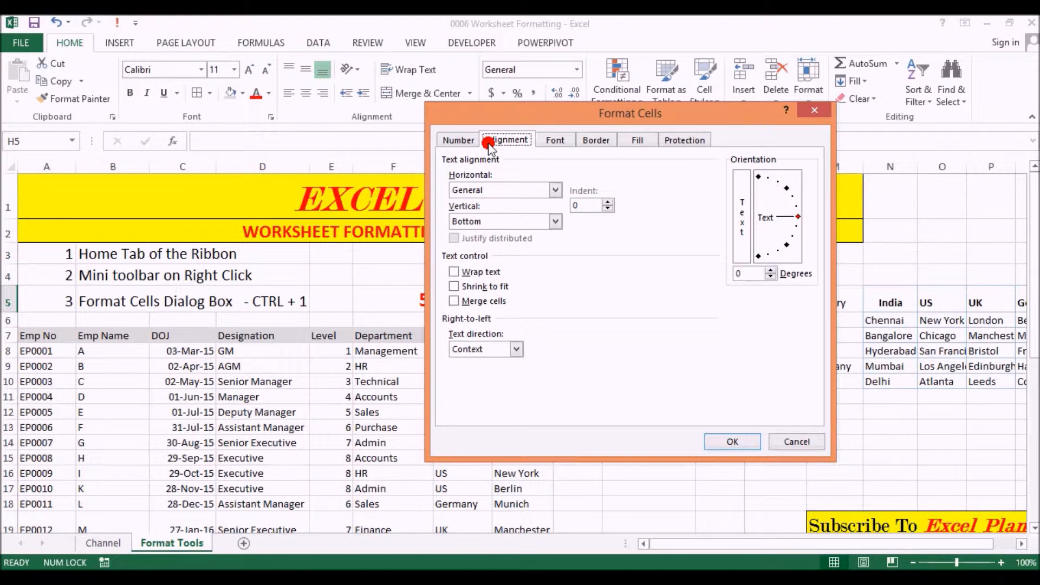
left_click(558, 141)
left_click(596, 140)
left_click(634, 141)
left_click(685, 140)
left_click(522, 141)
left_click(555, 140)
left_click(597, 141)
left_click(638, 141)
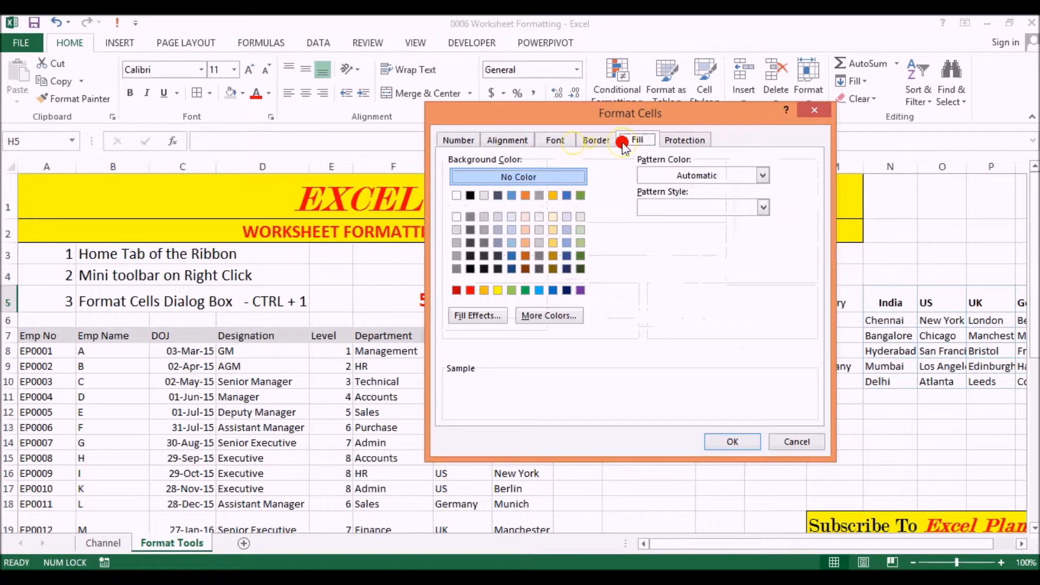
left_click(507, 141)
left_click(555, 140)
left_click(590, 141)
left_click(634, 141)
left_click_drag(630, 118, 730, 130)
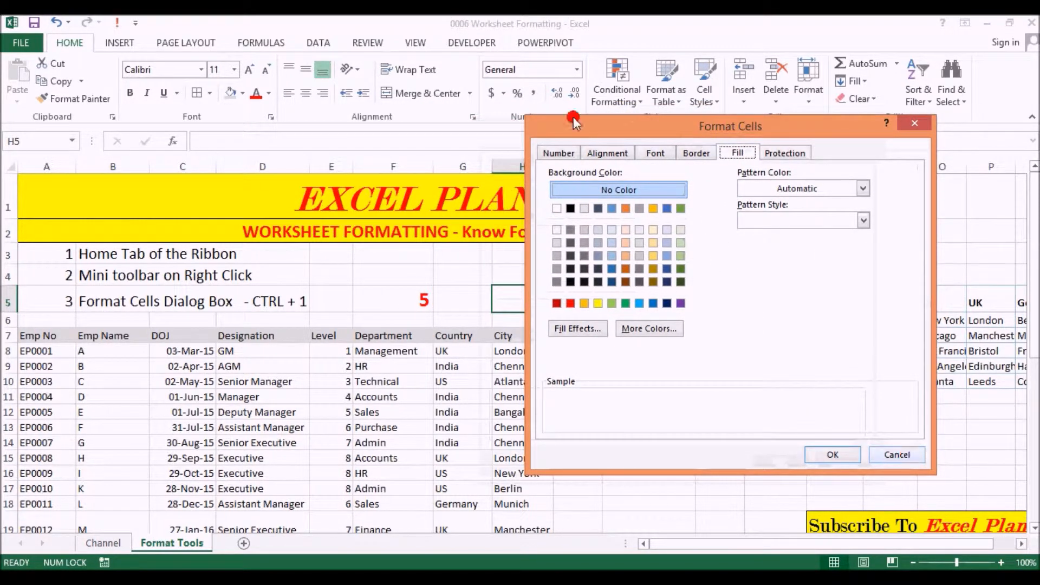
left_click(608, 153)
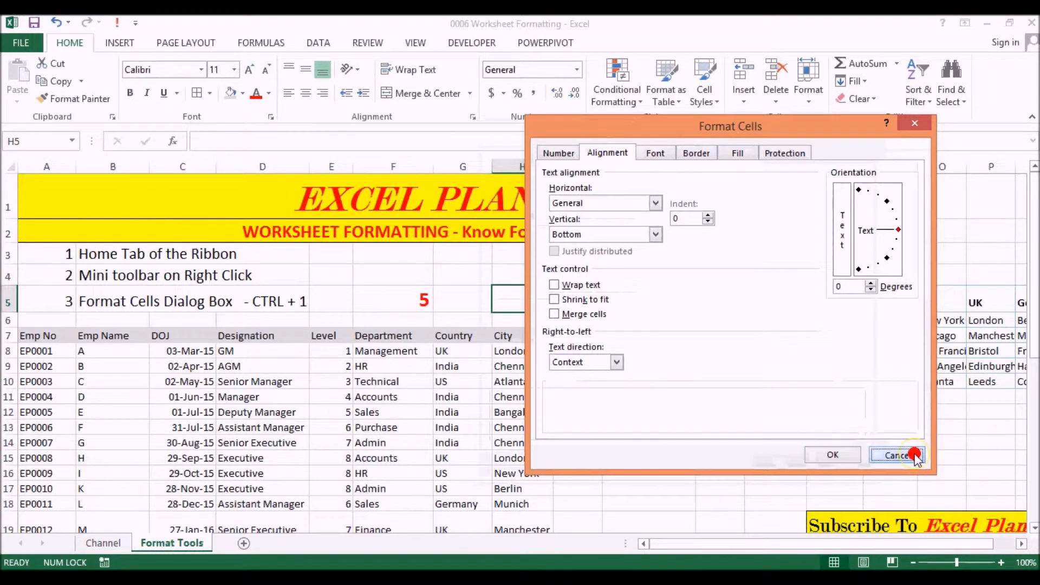
left_click(886, 455)
left_click(375, 398)
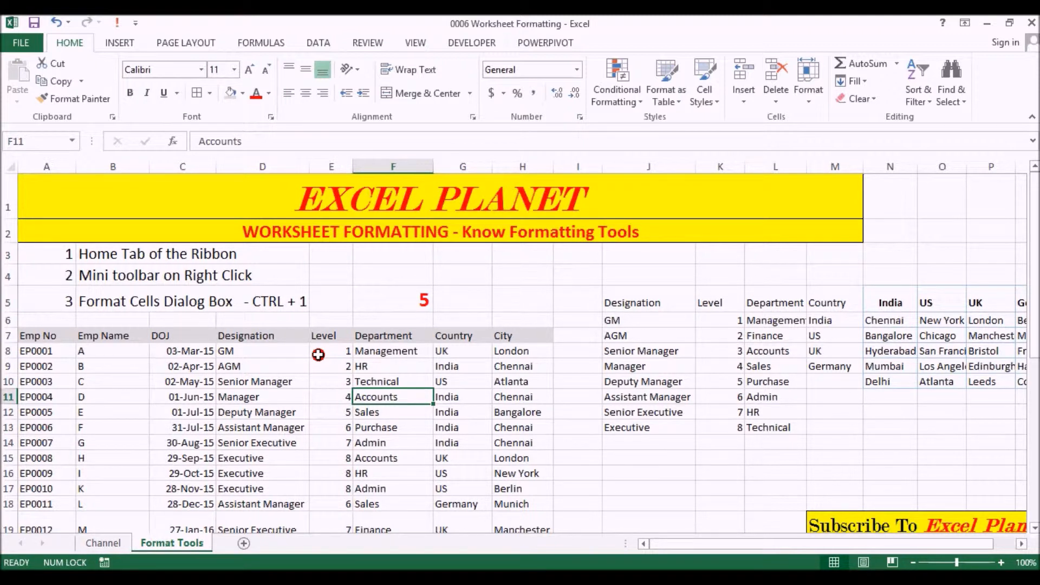
- Review the fill color, font color and merge options available for cell B5 without applying any
left_click(130, 305)
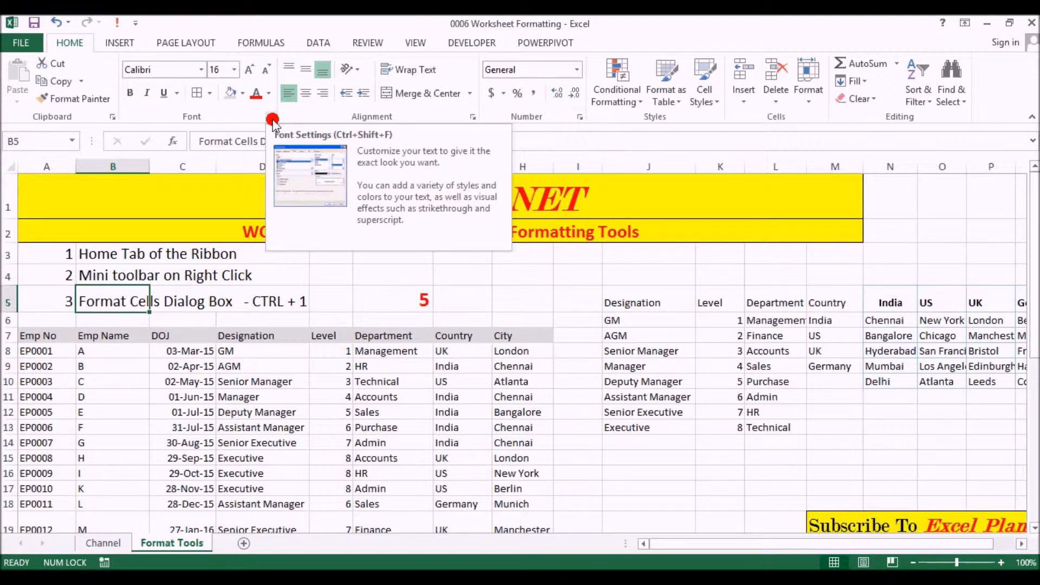
left_click(243, 93)
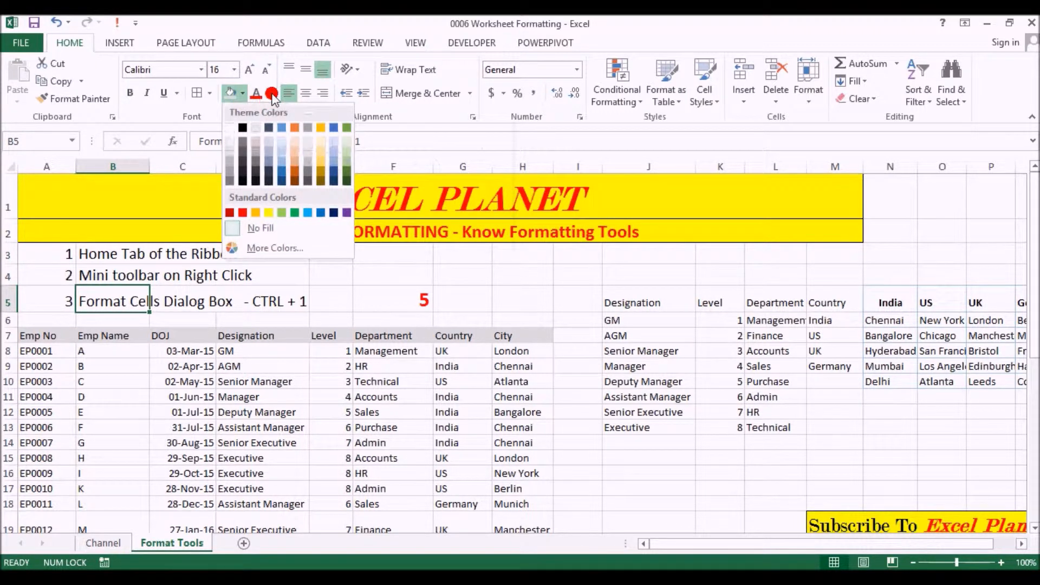
left_click(269, 93)
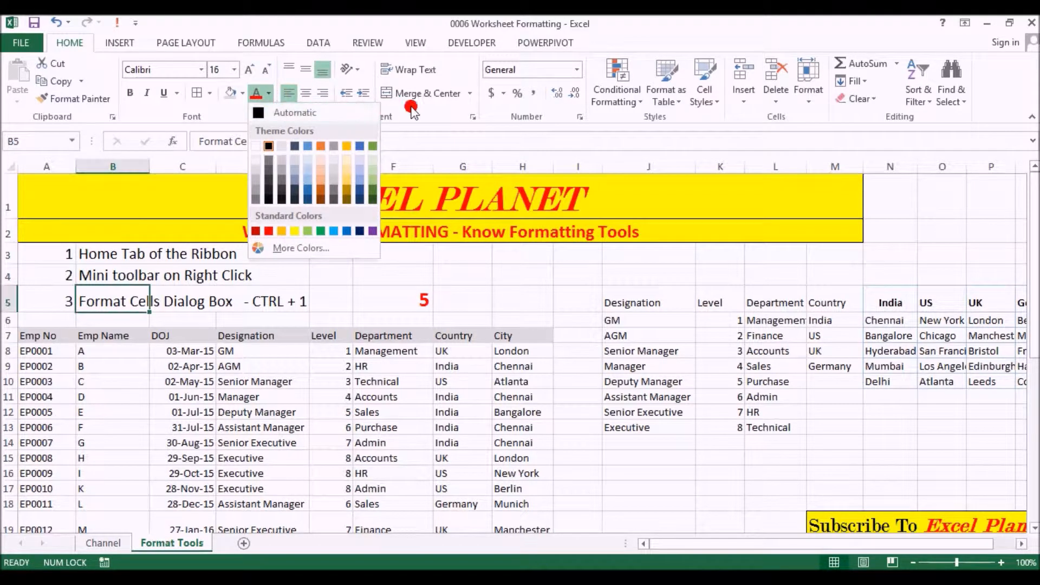
left_click(472, 95)
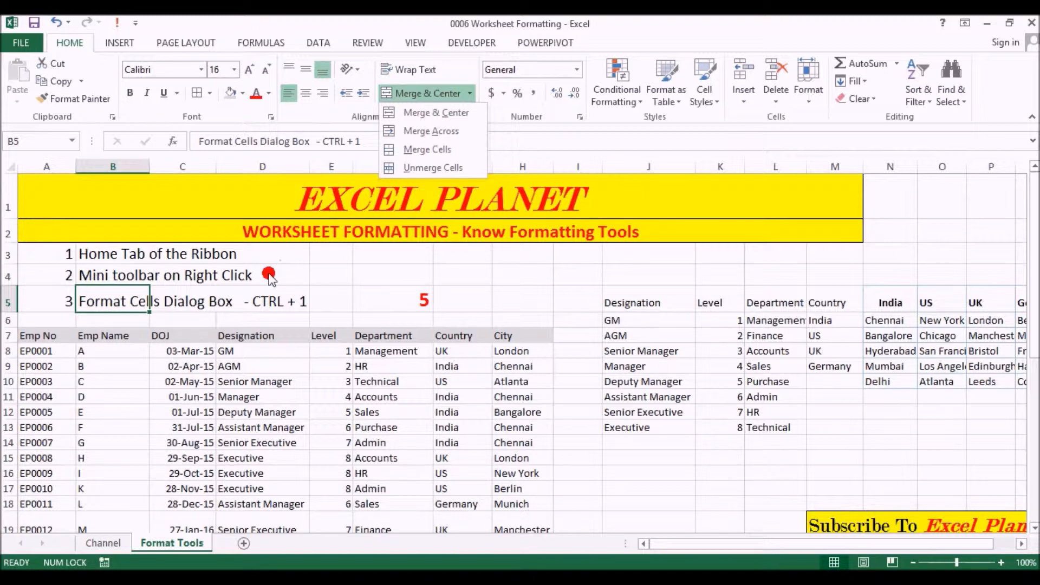
left_click(253, 227)
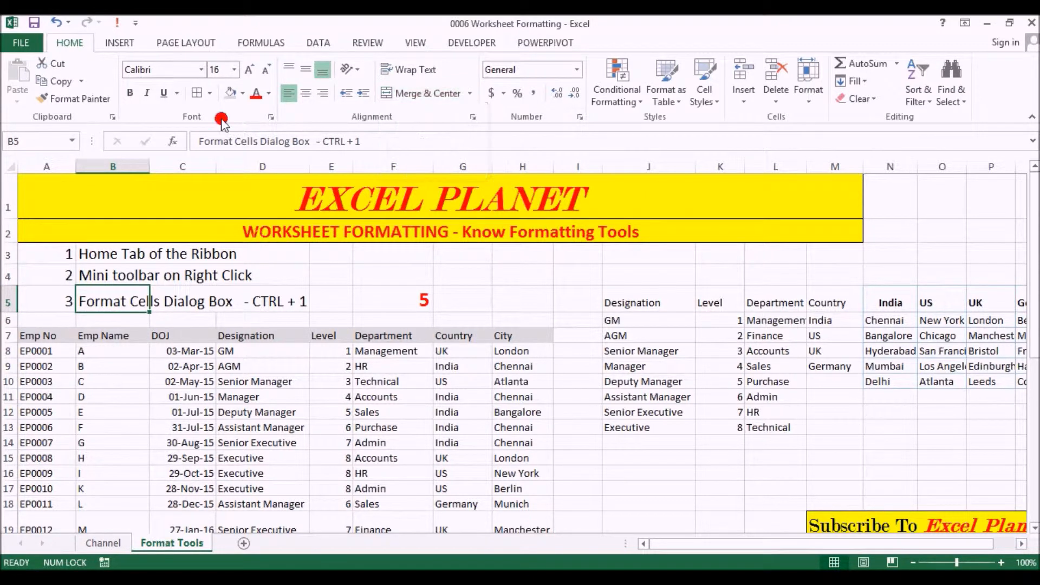
- Examine the border presets for cell B5 and the additional border settings in the Format Cells dialog, then cancel
left_click(210, 93)
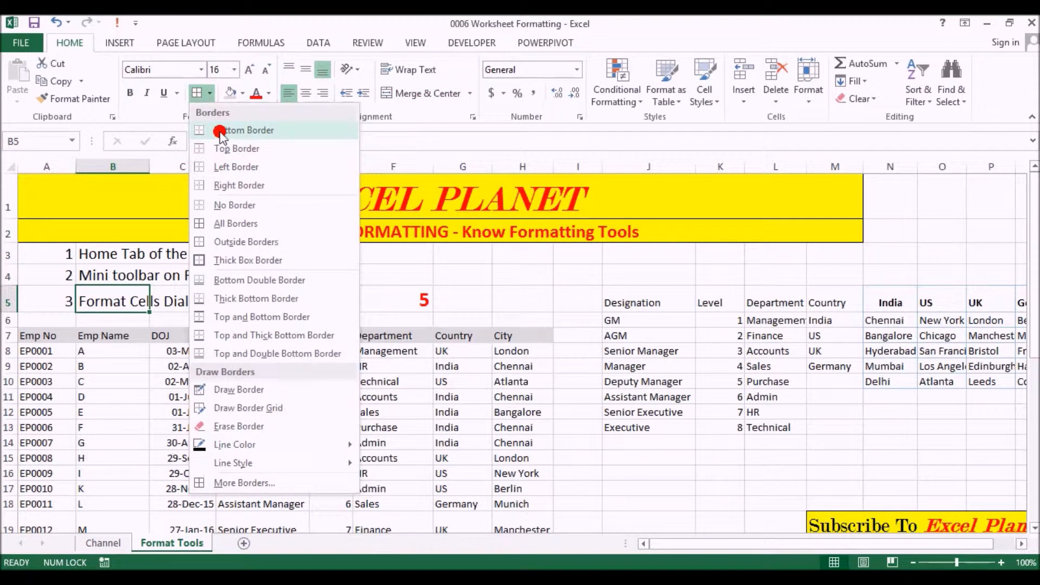
left_click(175, 119)
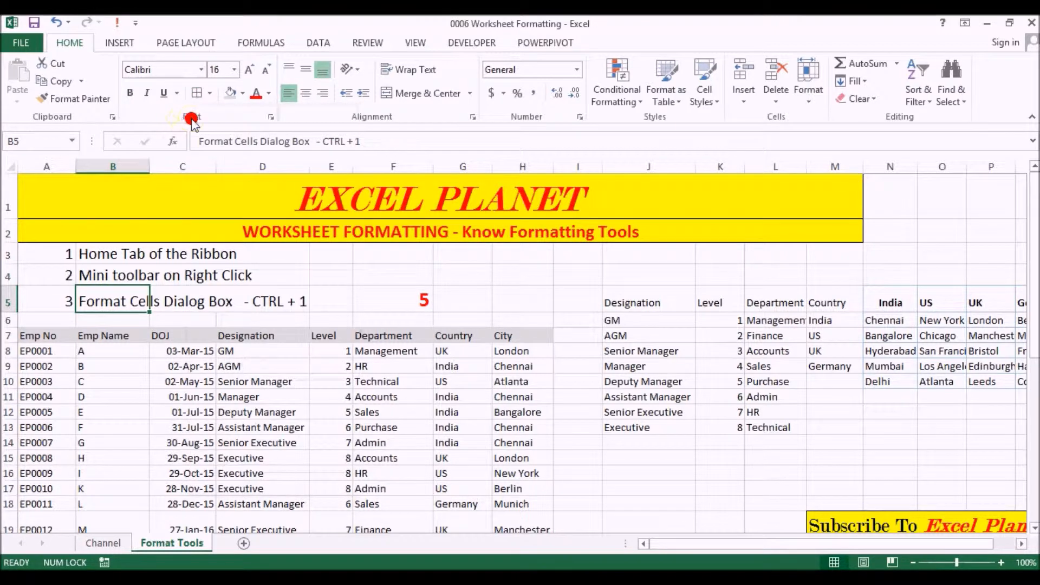
left_click(210, 94)
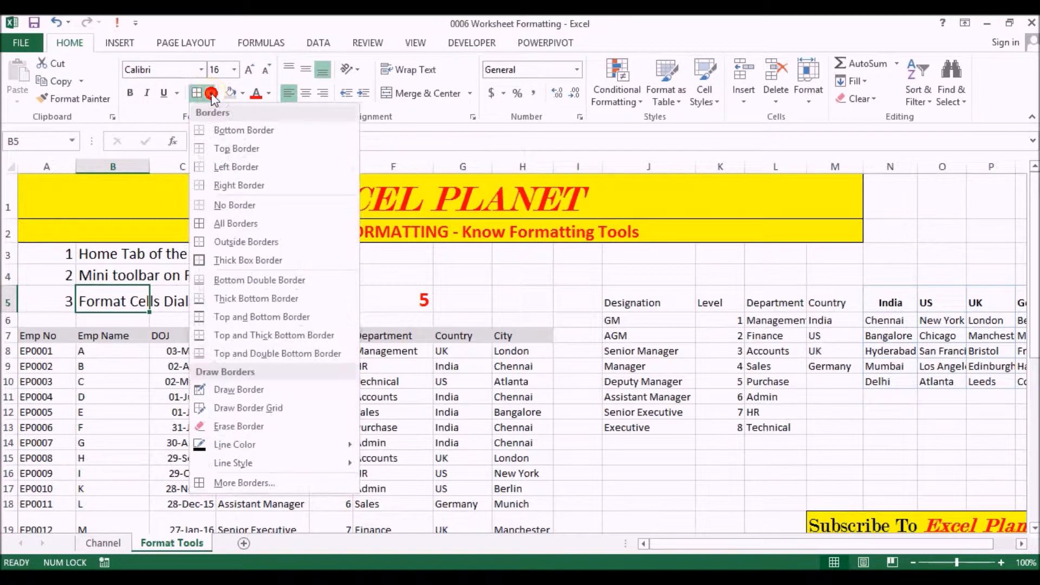
left_click(276, 482)
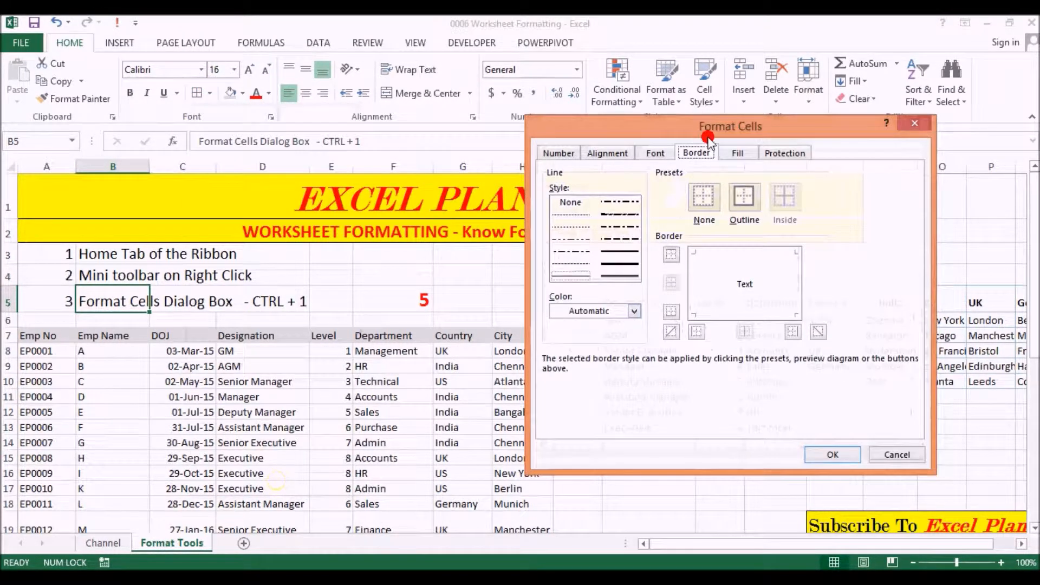
left_click(913, 455)
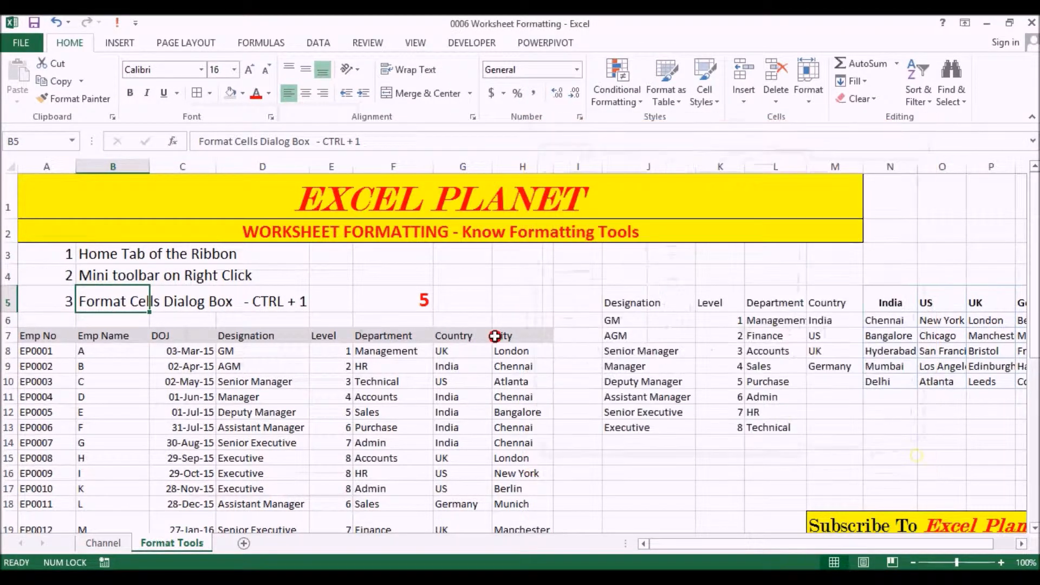
left_click(361, 295)
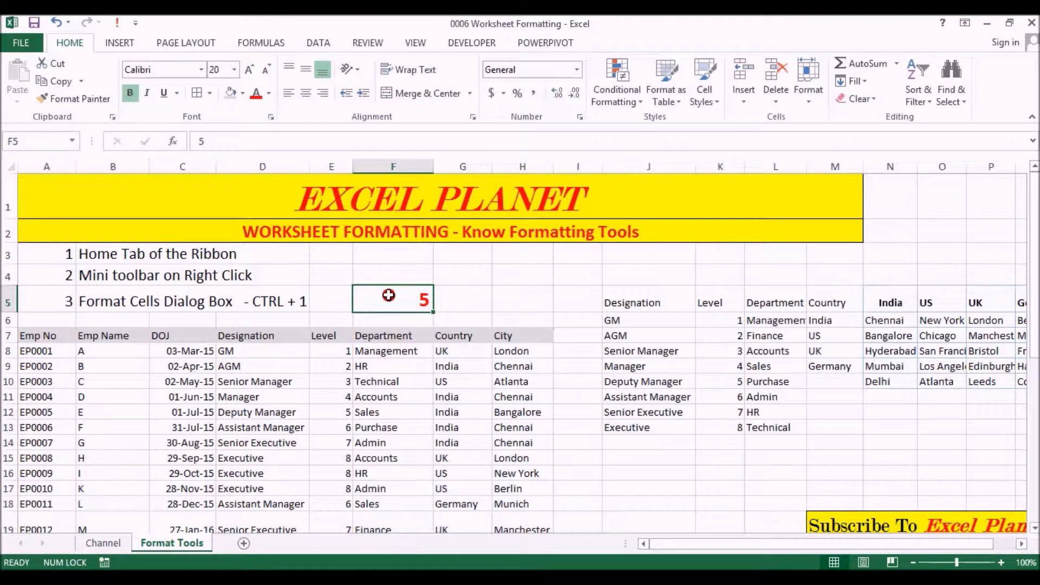
scroll(388, 294, "down", 2)
scroll(386, 293, "up", 2)
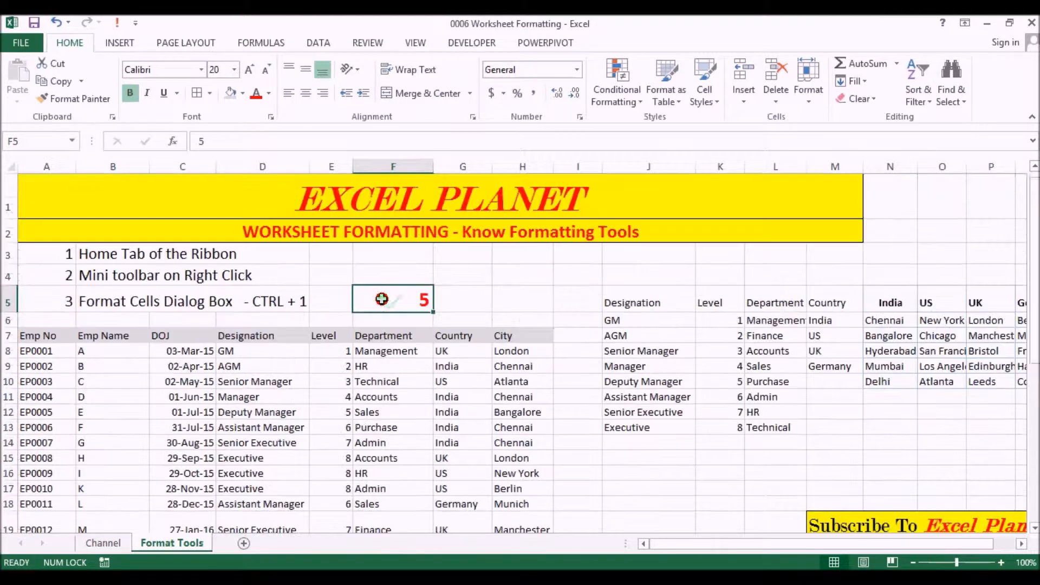
left_click(342, 202)
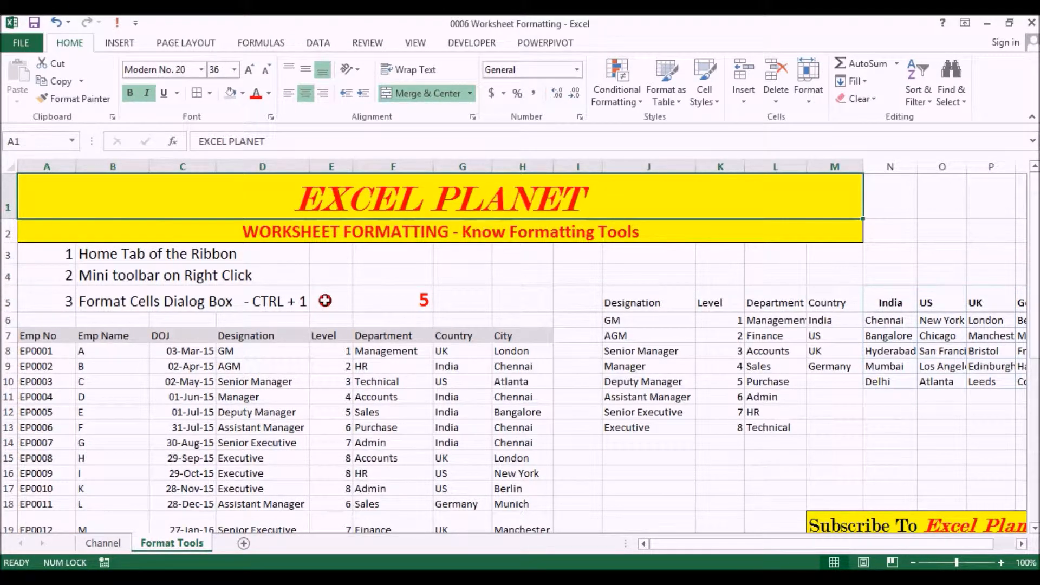